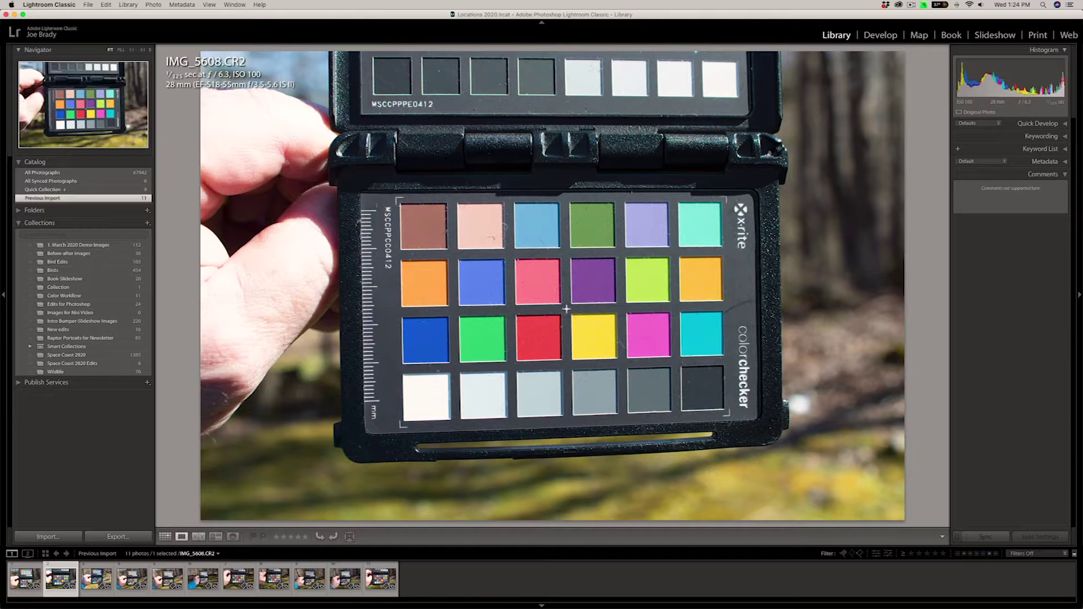
# - Look through the imported ColorChecker target photos from the different cameras to compare their exposure and framing
pyautogui.press('Right')
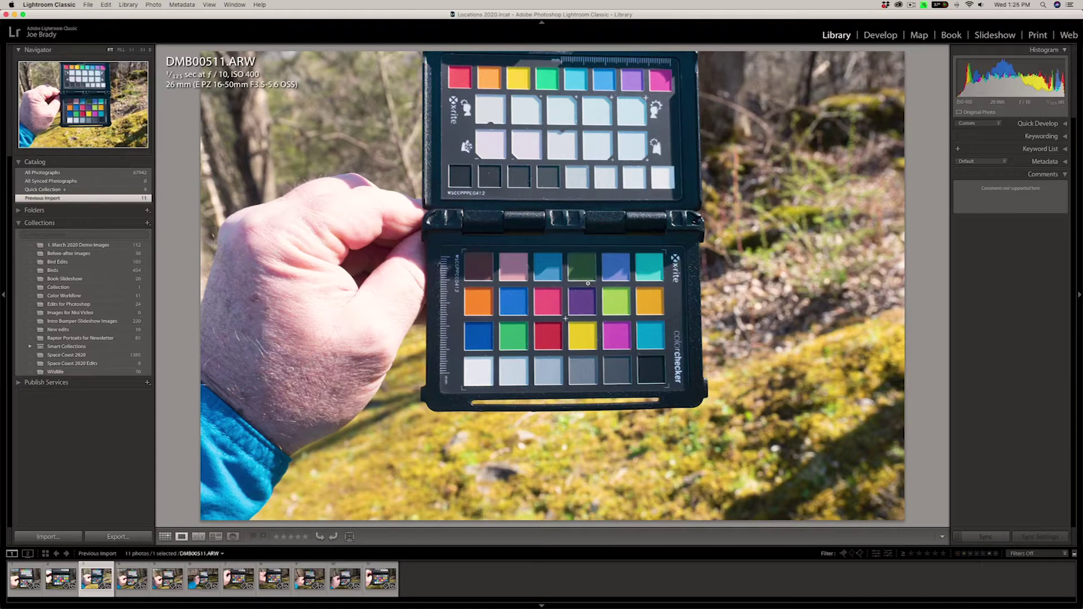
pyautogui.press('Right')
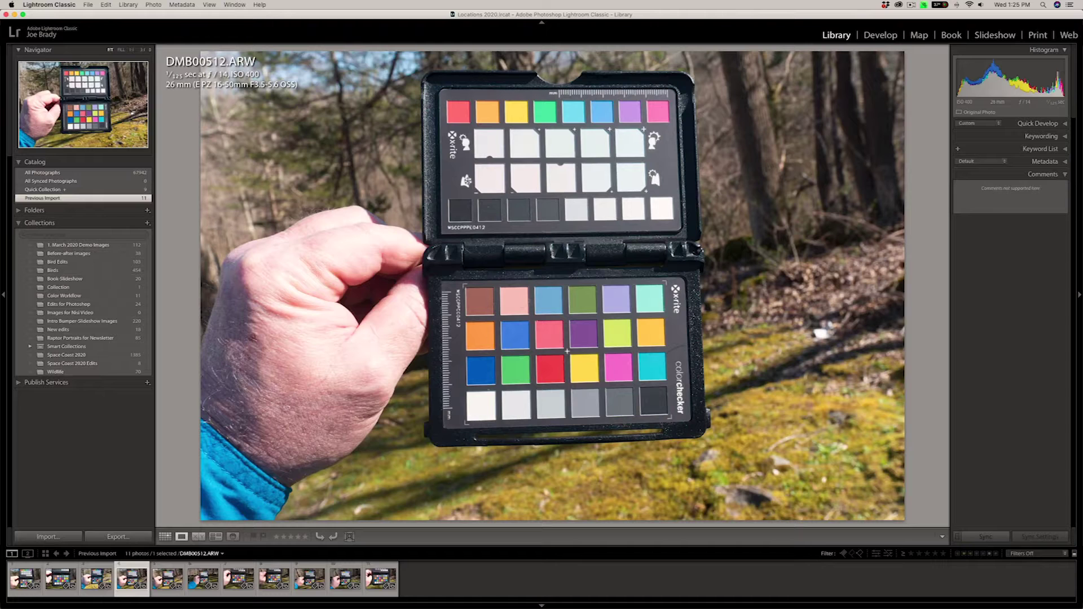
pyautogui.press('Right')
pyautogui.press('Right')
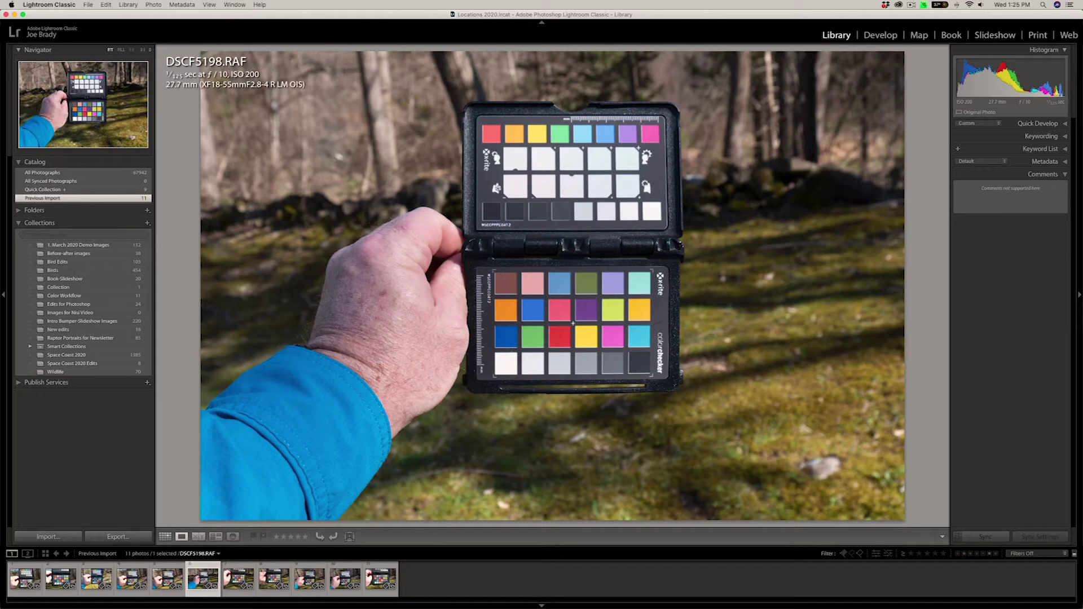
pyautogui.press('Right')
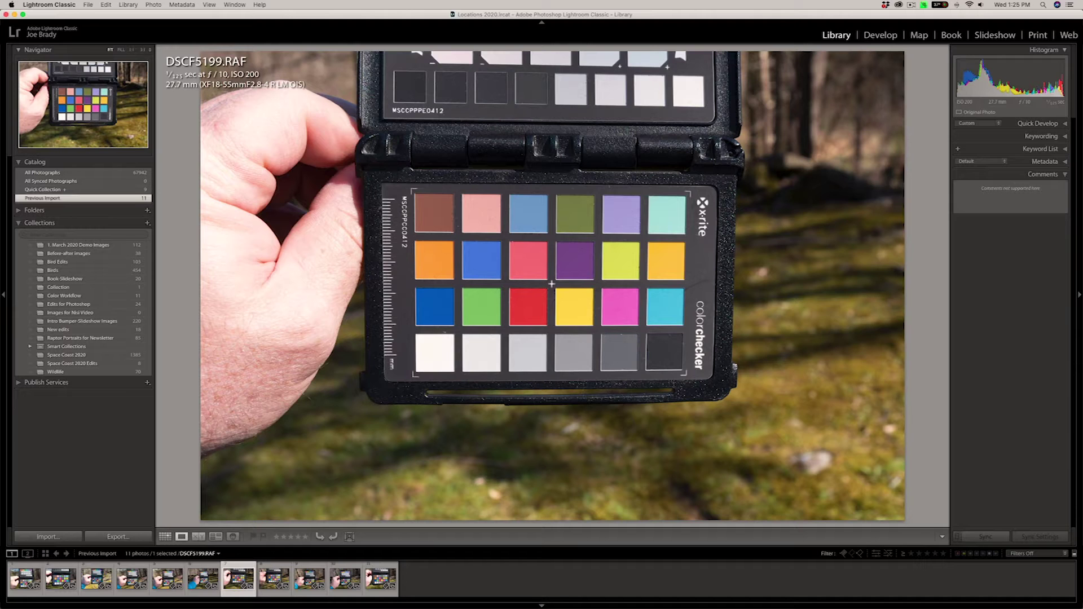
pyautogui.press('Right')
pyautogui.press('Right')
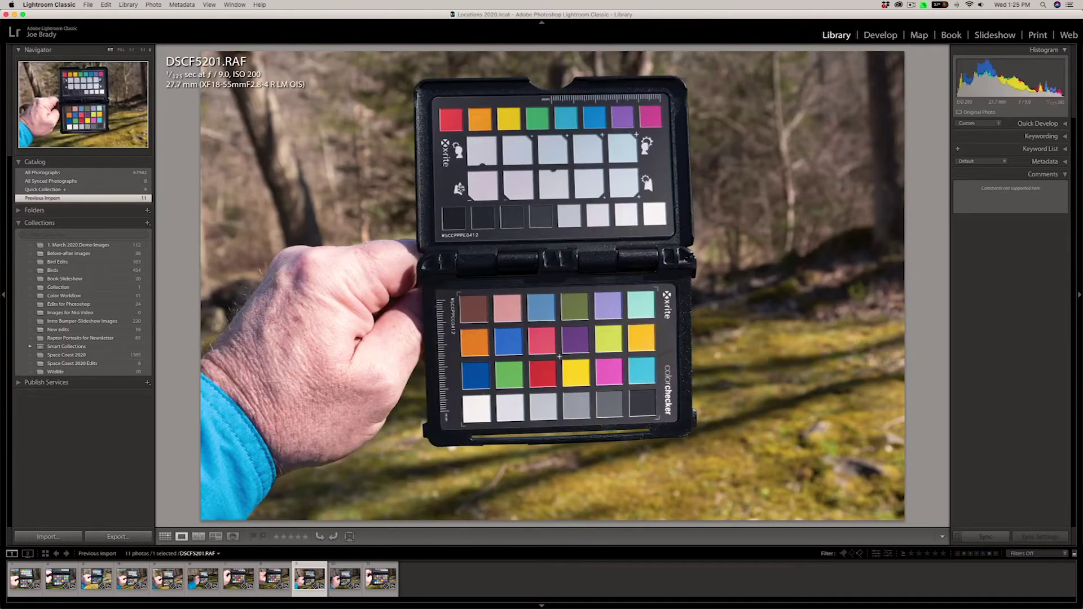
pyautogui.press('Right')
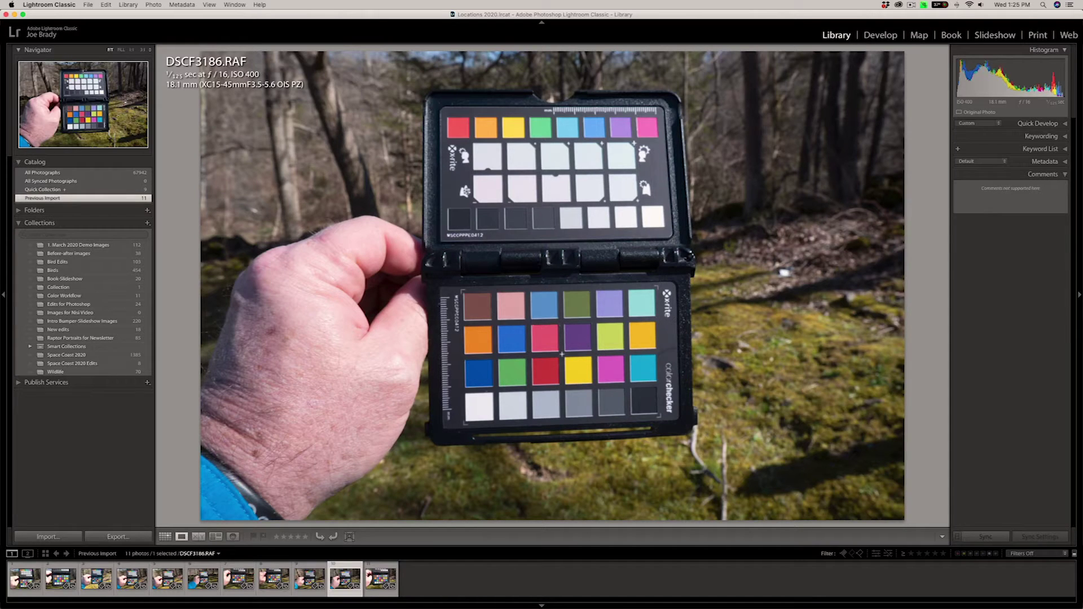
pyautogui.press('Right')
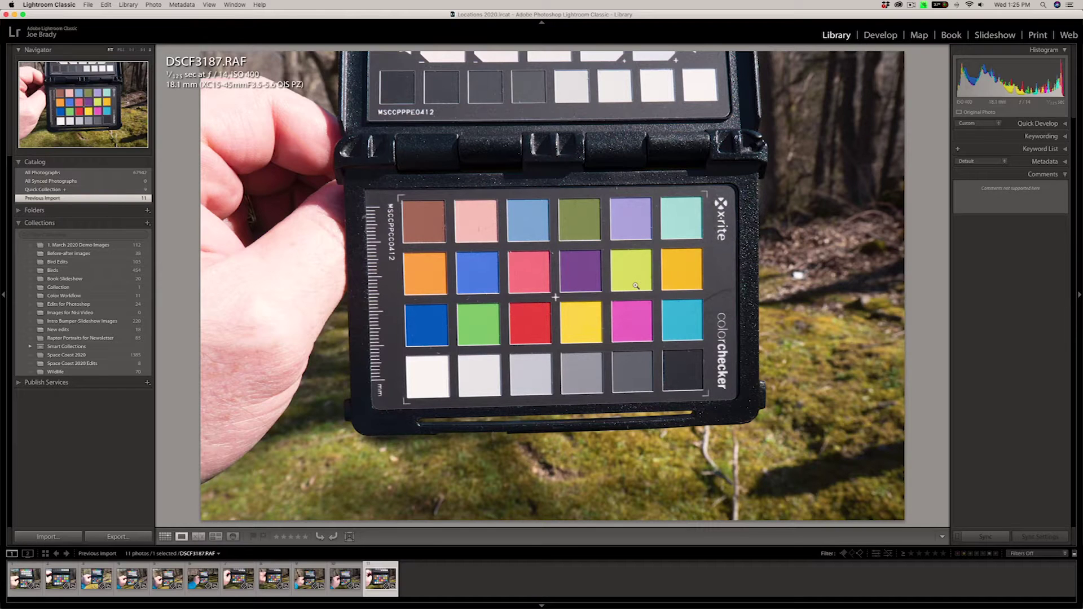
# - Export IMG_5608.CR2 with the ColorChecker Camera Calibration preset, saving the DNG profile as "Canon Rebel T7i"
pyautogui.click(65, 578)
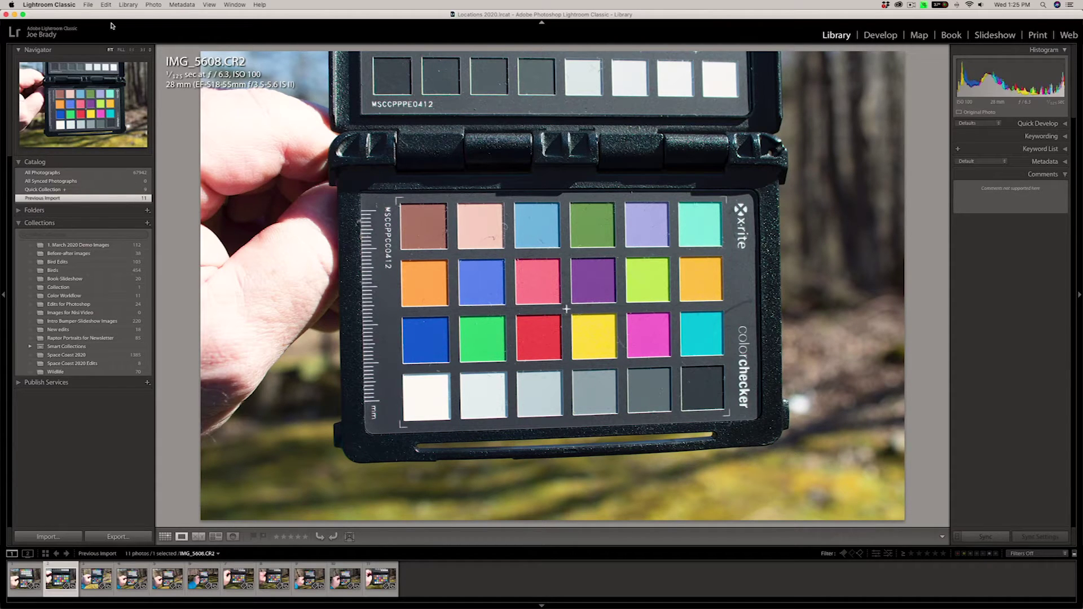
pyautogui.click(88, 5)
pyautogui.click(88, 5)
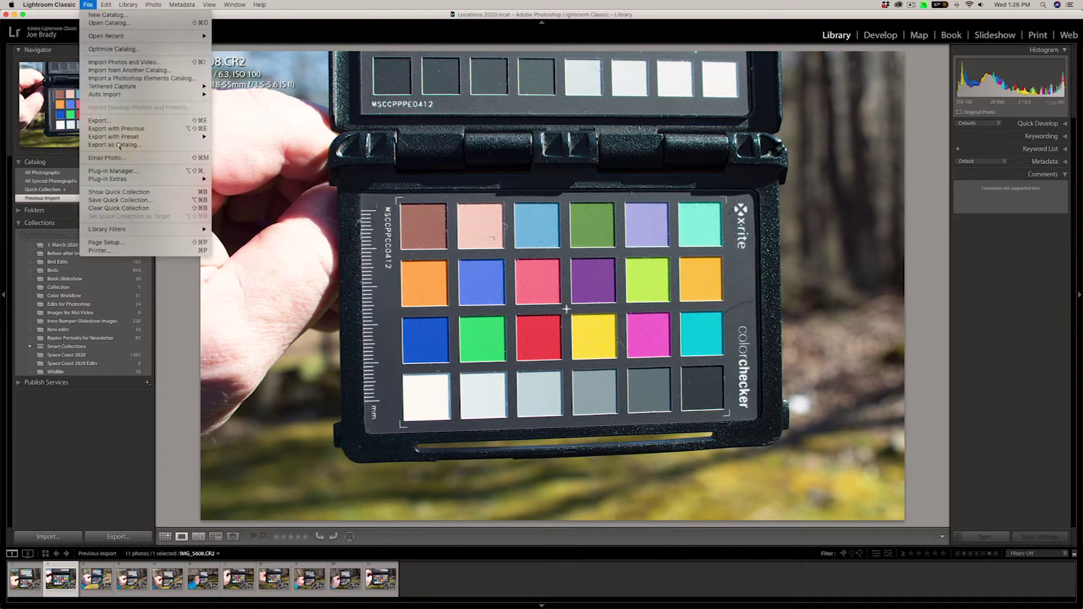
pyautogui.moveTo(186, 137)
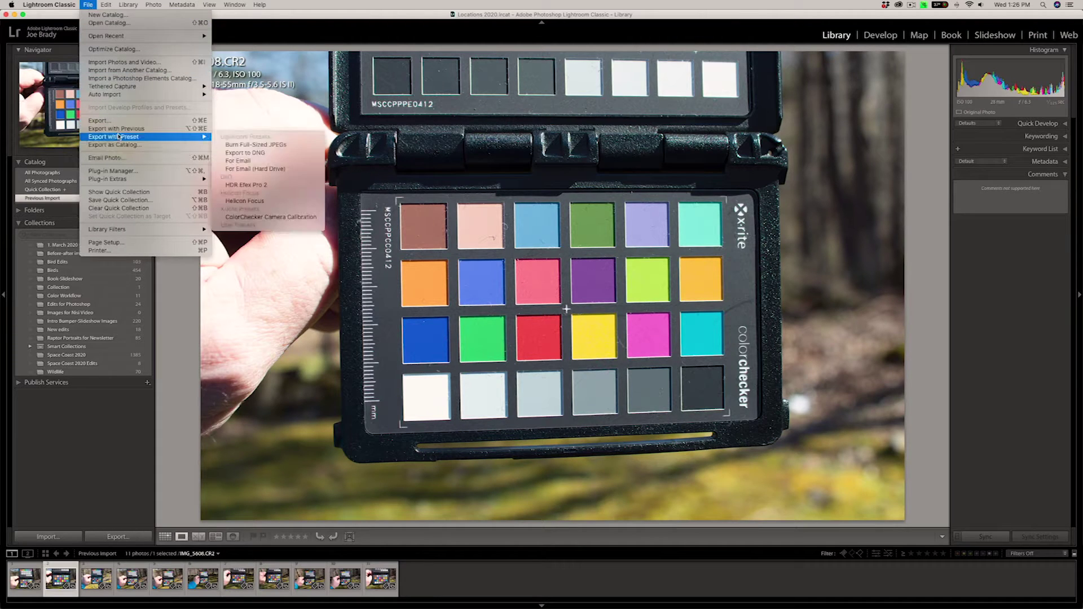
pyautogui.click(303, 218)
pyautogui.write('Canon Rebel T7i')
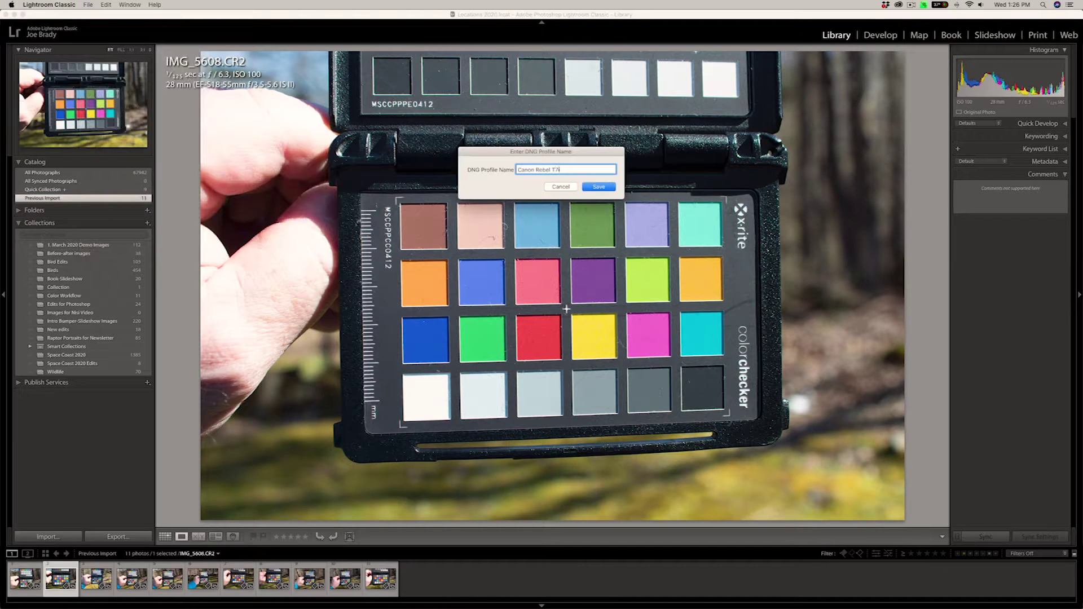
pyautogui.click(599, 187)
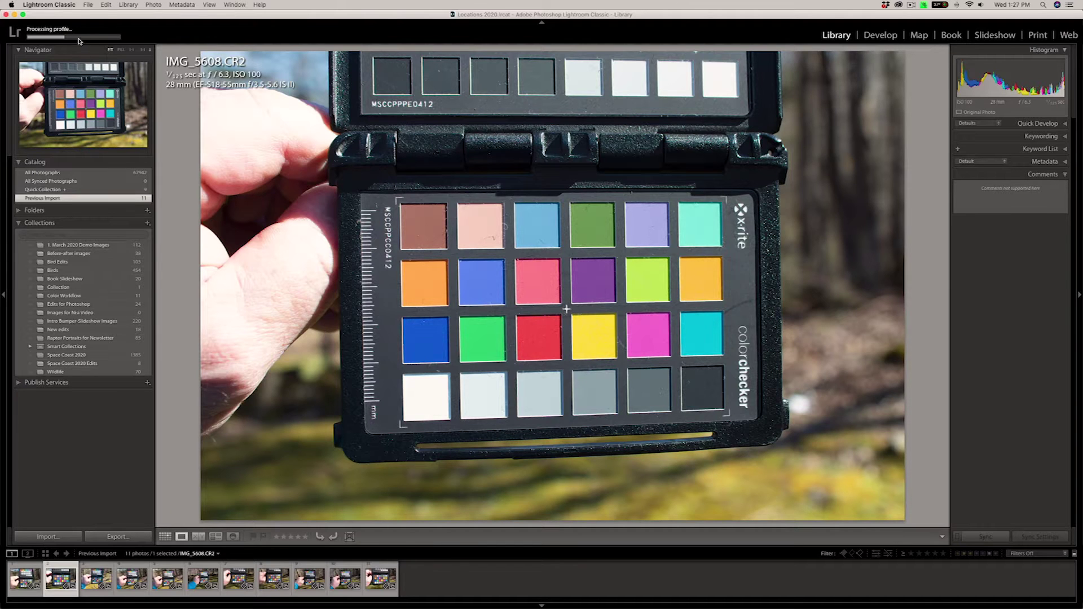
# - Export DMB00514.ARW with the ColorChecker Camera Calibration preset, saving the DNG profile as "Sony a6300 Daylight"
pyautogui.click(167, 578)
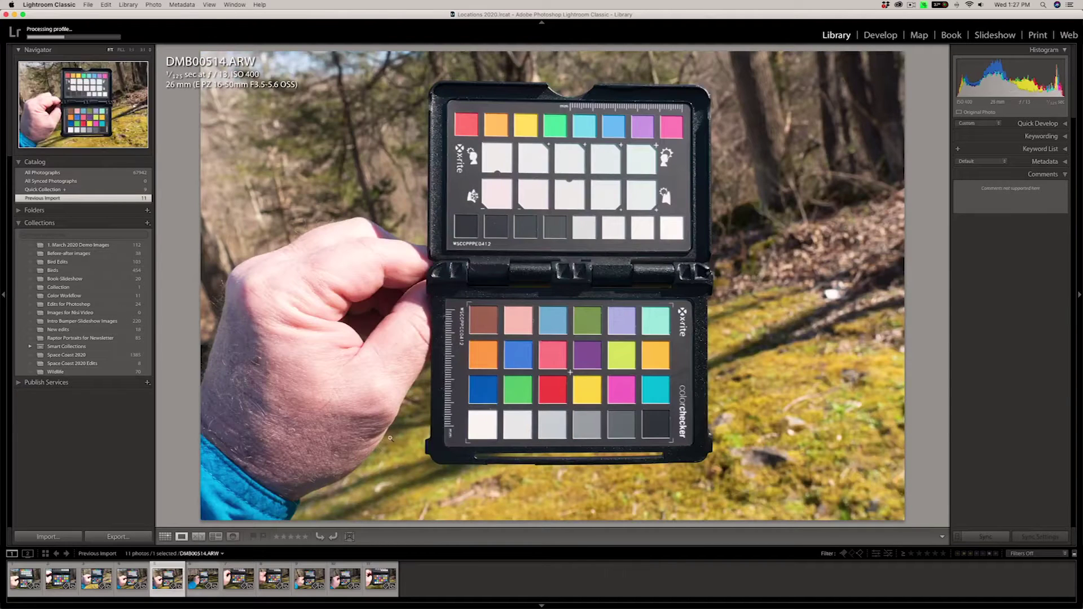
pyautogui.click(89, 5)
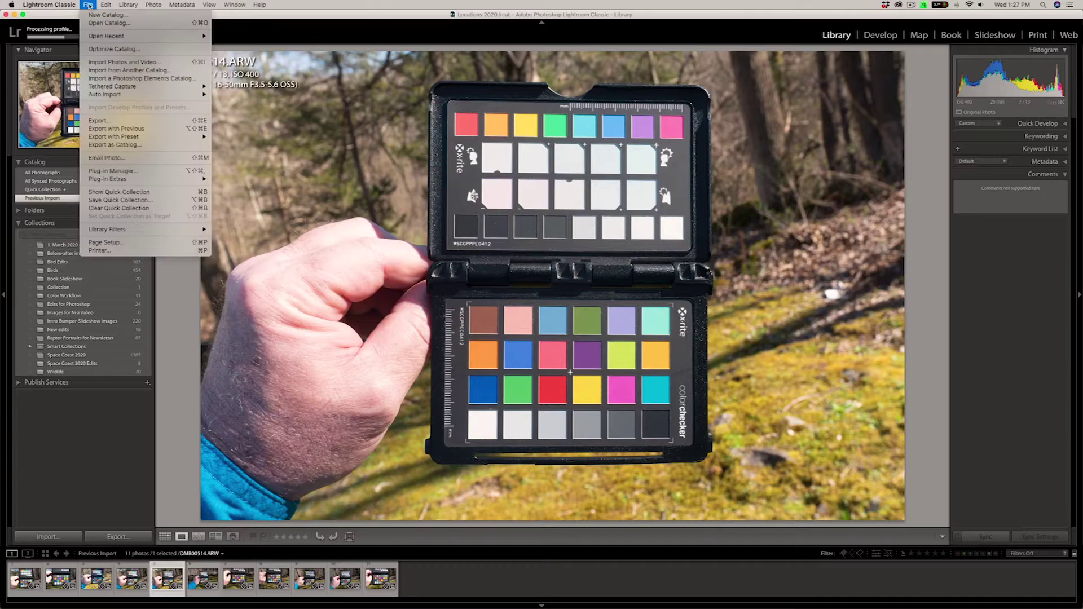
pyautogui.moveTo(121, 137)
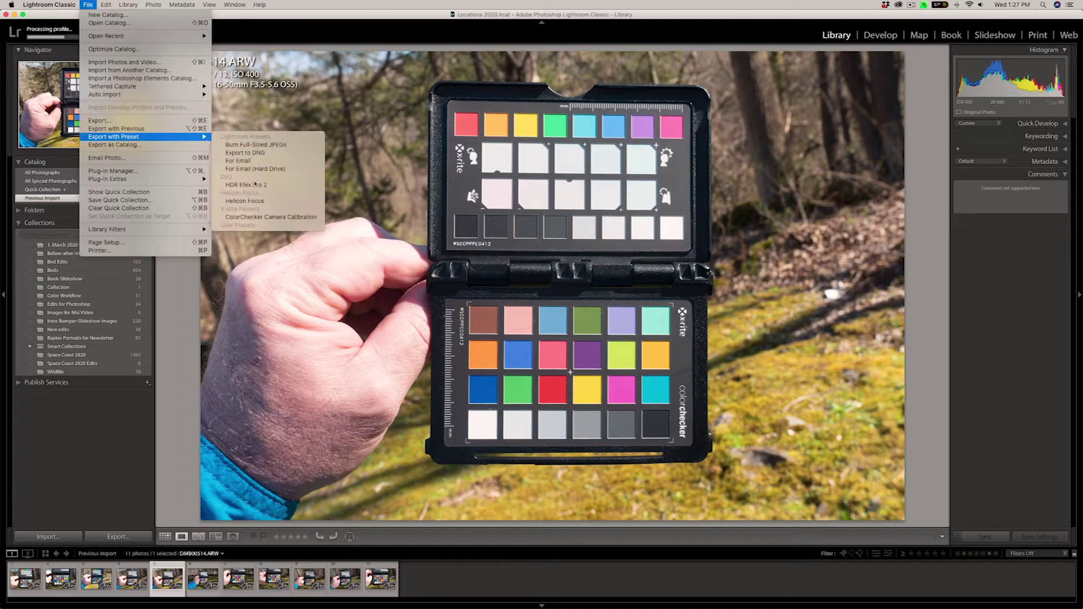
pyautogui.click(265, 218)
pyautogui.write('Sony a6')
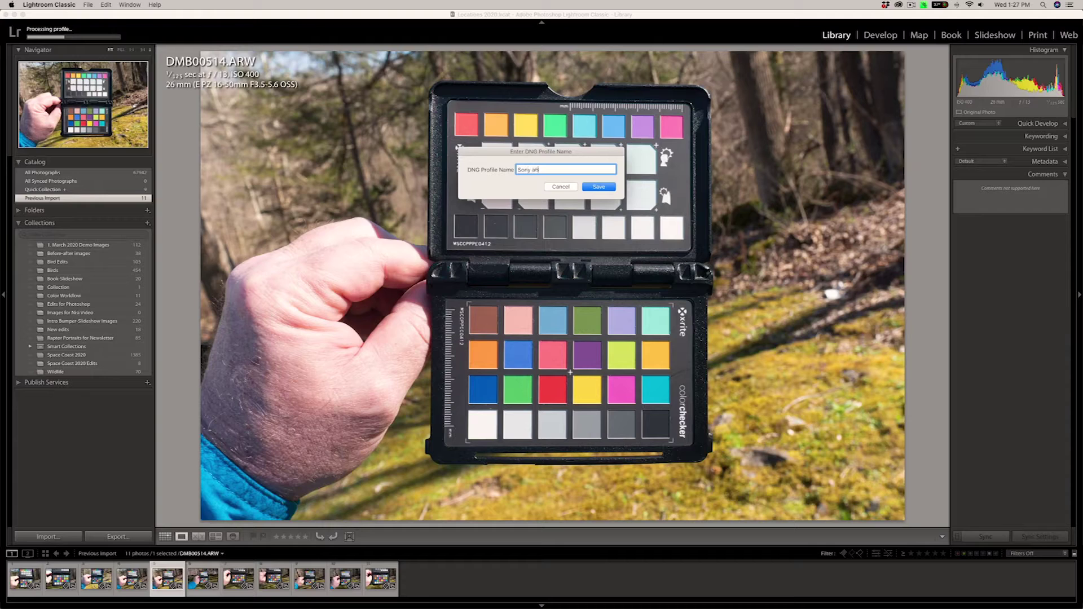
pyautogui.write('300 Daylight')
pyautogui.click(599, 187)
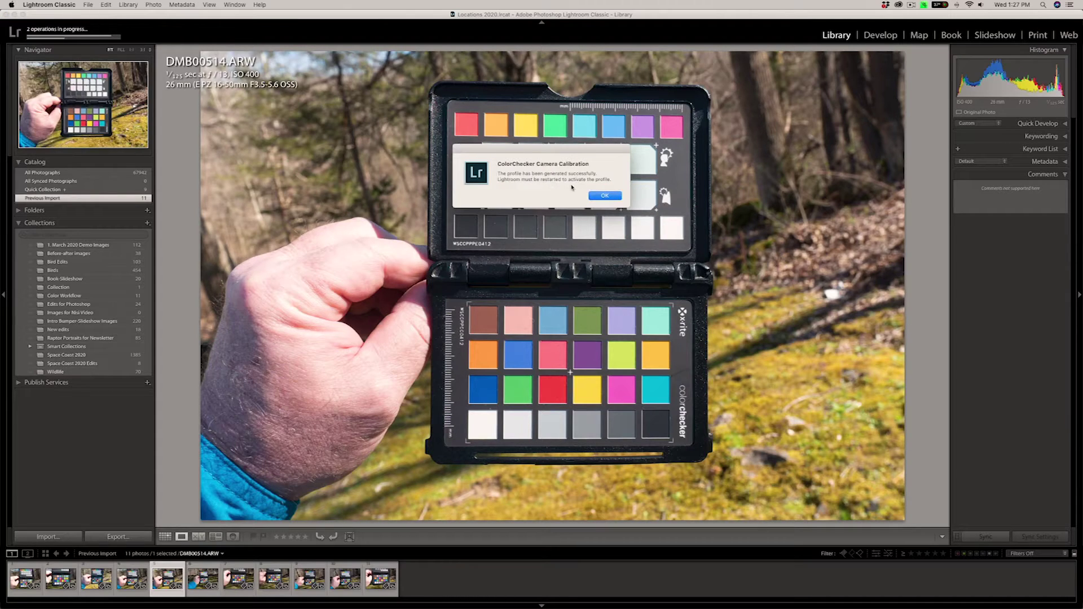
pyautogui.click(606, 197)
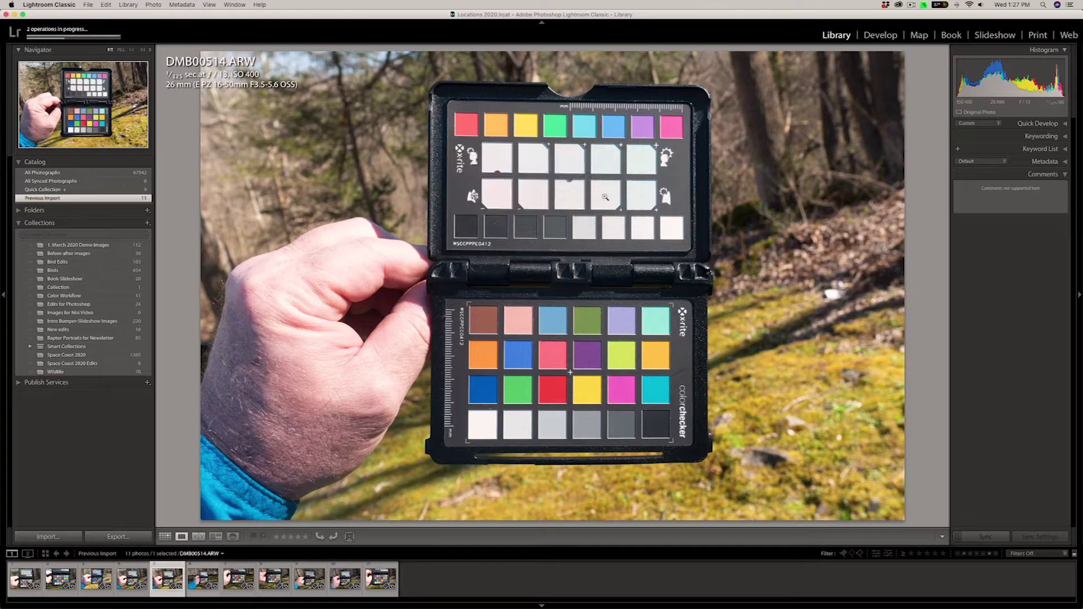
# - Export DSCF5200.RAF with the ColorChecker Camera Calibration preset, saving the DNG profile as "Fujifilm X-T200"
pyautogui.click(274, 578)
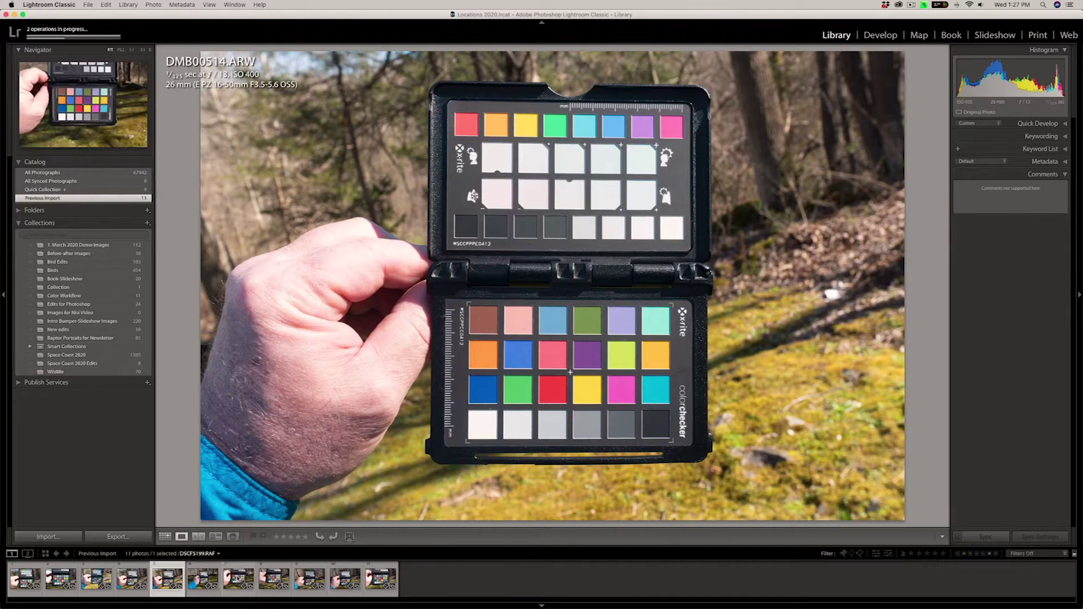
pyautogui.click(88, 5)
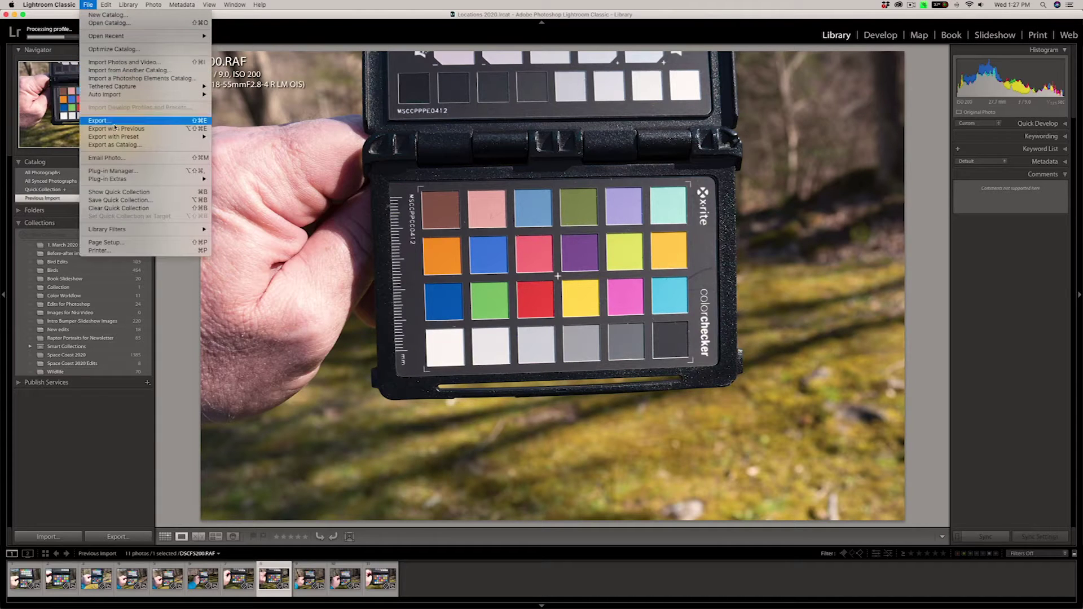
pyautogui.moveTo(186, 137)
pyautogui.click(271, 217)
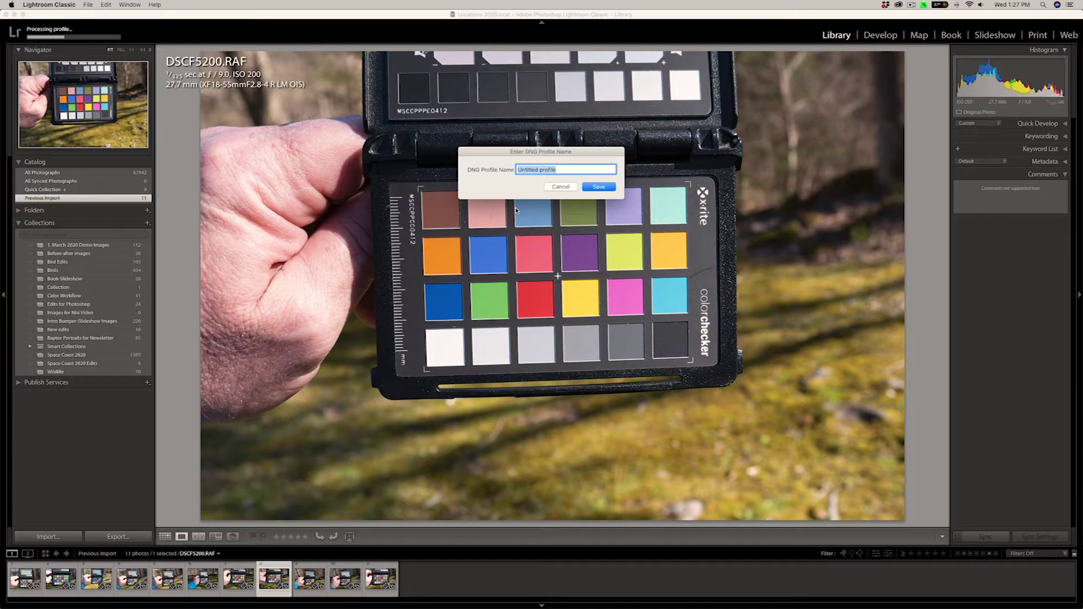
pyautogui.write('Fujifilm X-T200')
pyautogui.click(590, 189)
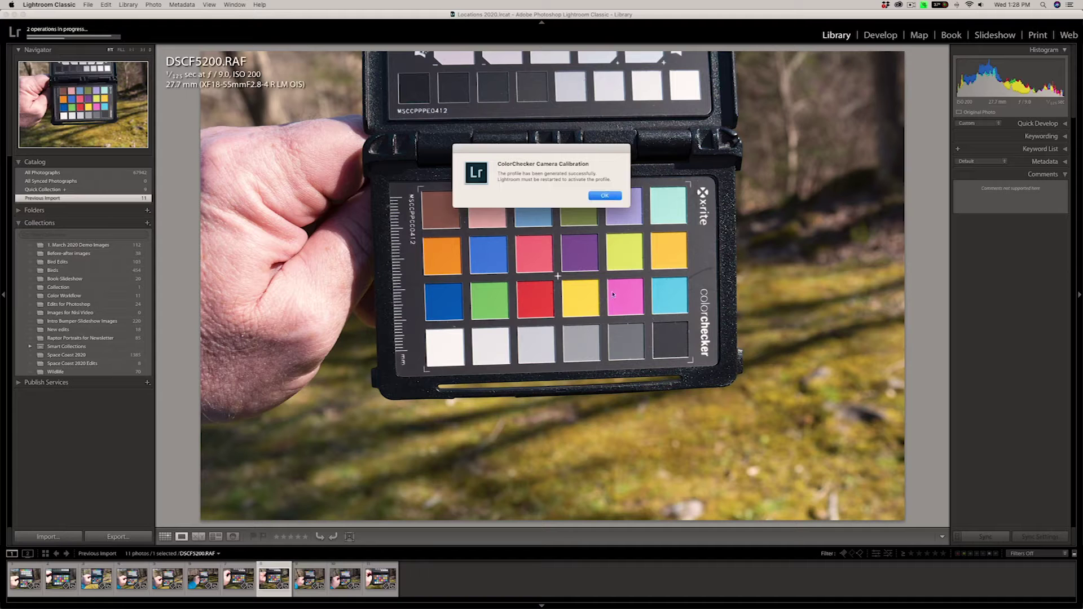
pyautogui.click(605, 197)
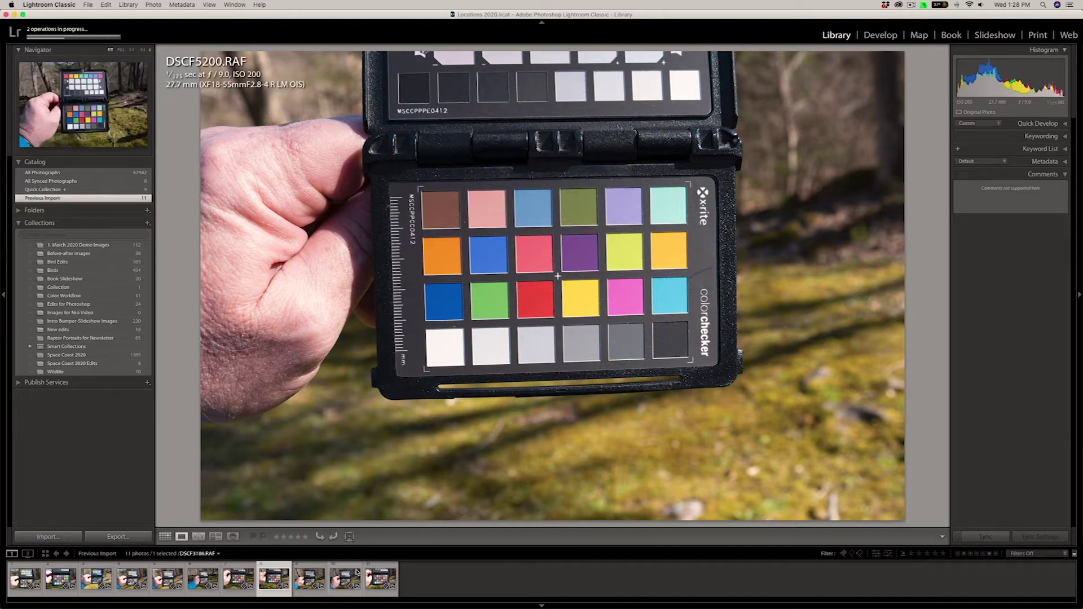
# - Create a ColorChecker camera calibration profile from DSCF3187.RAF, saving the DNG profile as "Fujifilm X-A7"
pyautogui.click(381, 578)
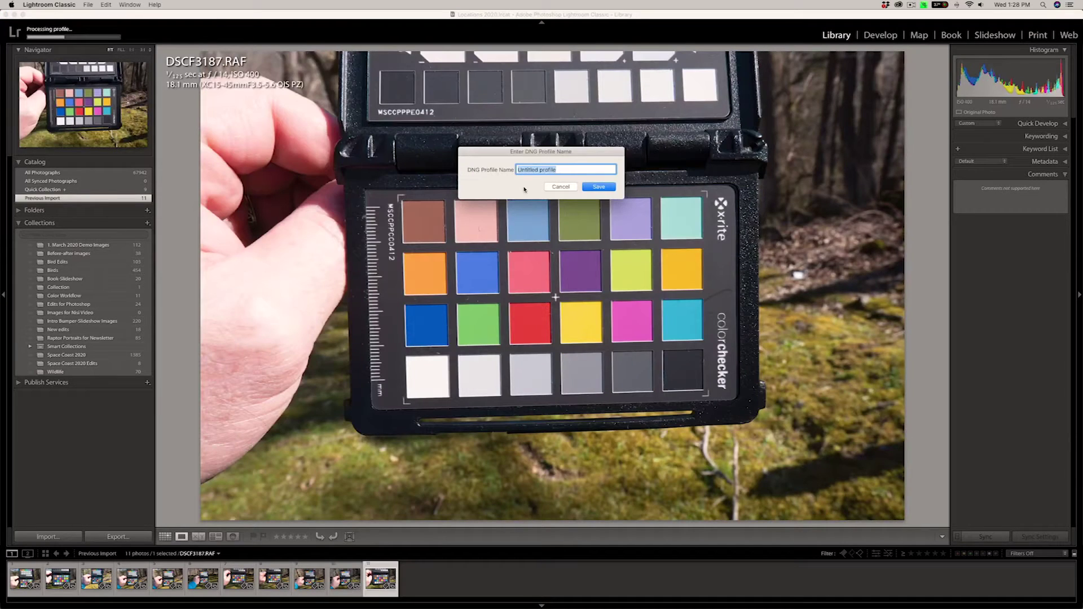
pyautogui.write('Fujifilm X-A7')
pyautogui.press('Return')
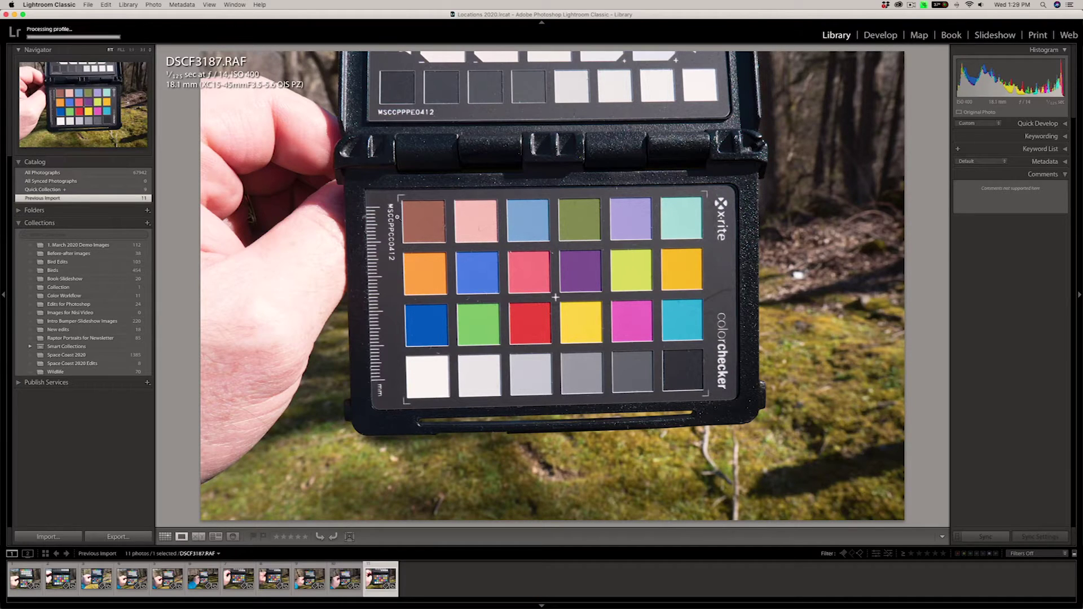
pyautogui.press('Left')
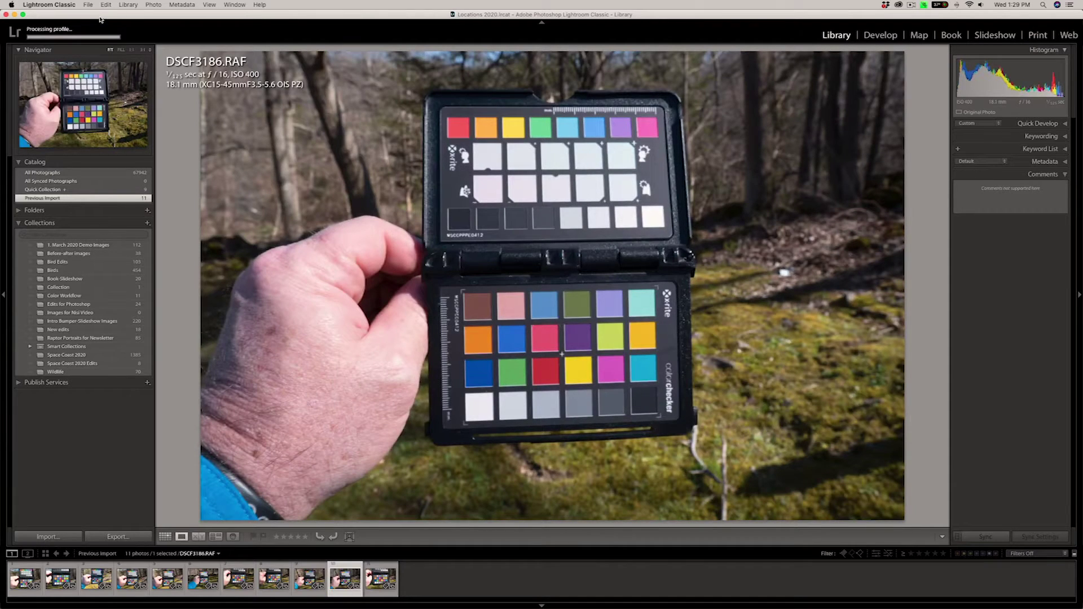
pyautogui.click(67, 5)
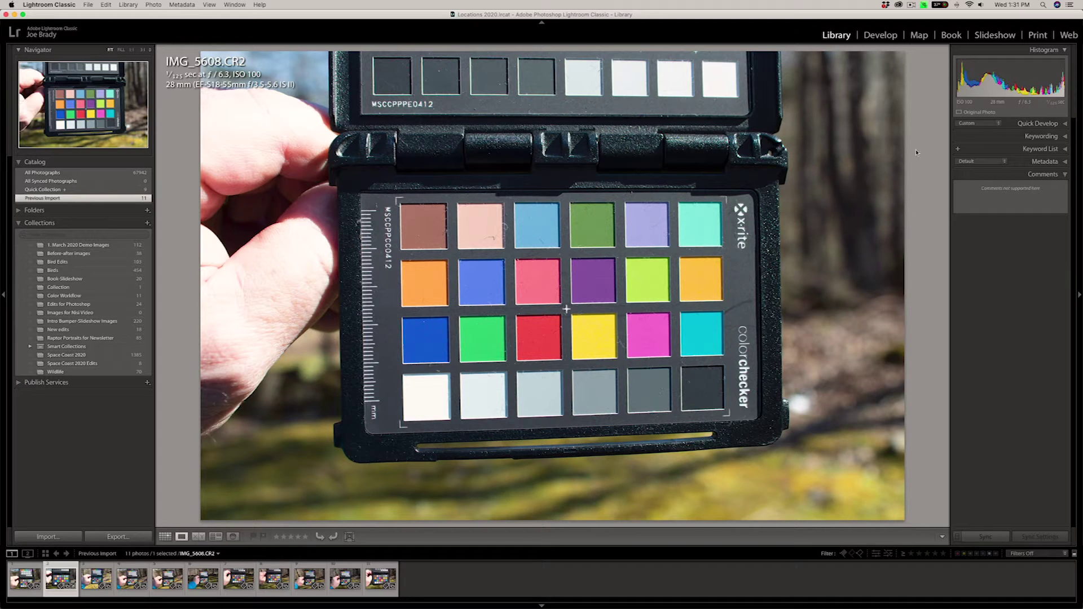
# - Open IMG_5608.CR2 for developing and add the Canon Rebel T7i profile to the favorite profiles
pyautogui.click(880, 36)
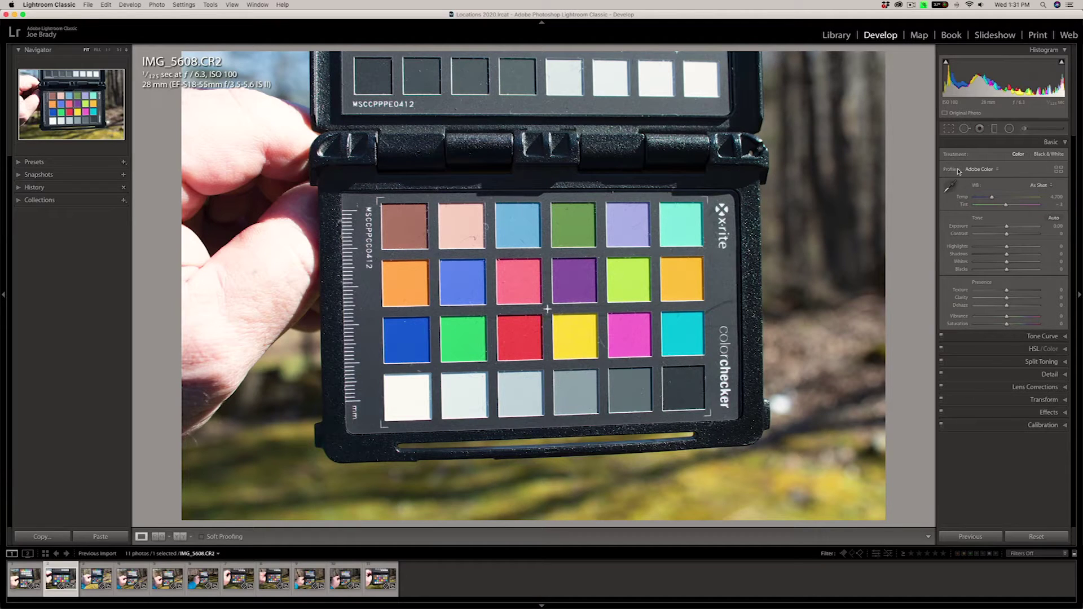
pyautogui.click(986, 172)
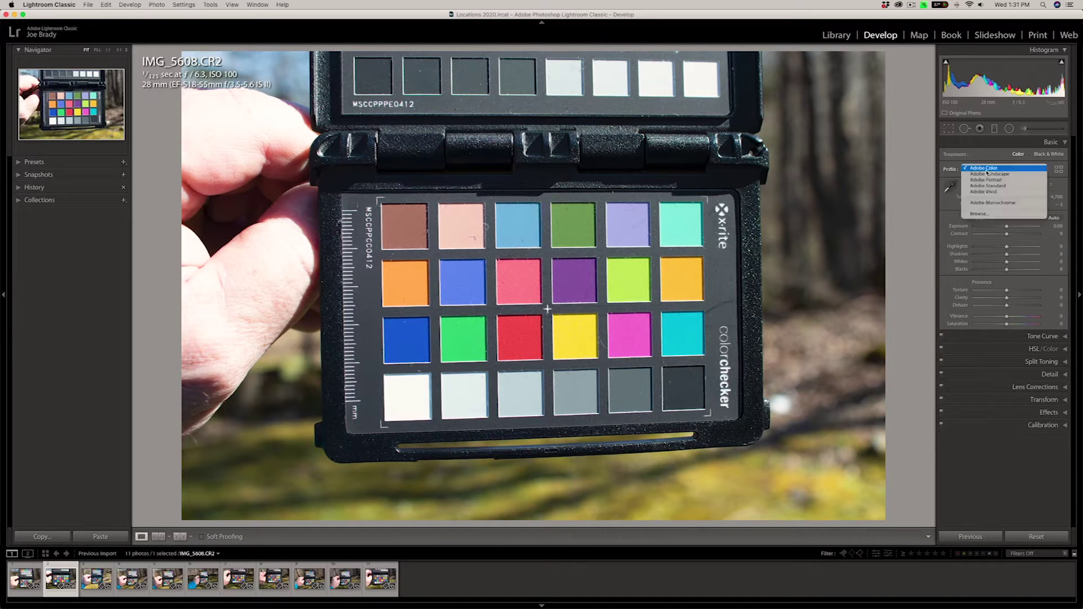
pyautogui.click(1004, 215)
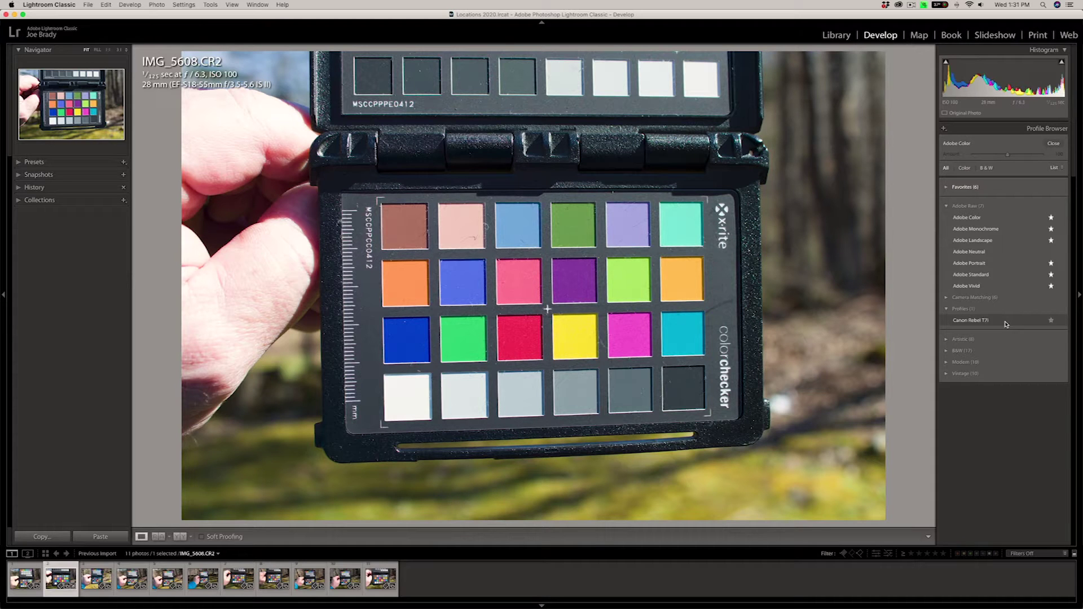
pyautogui.click(1052, 319)
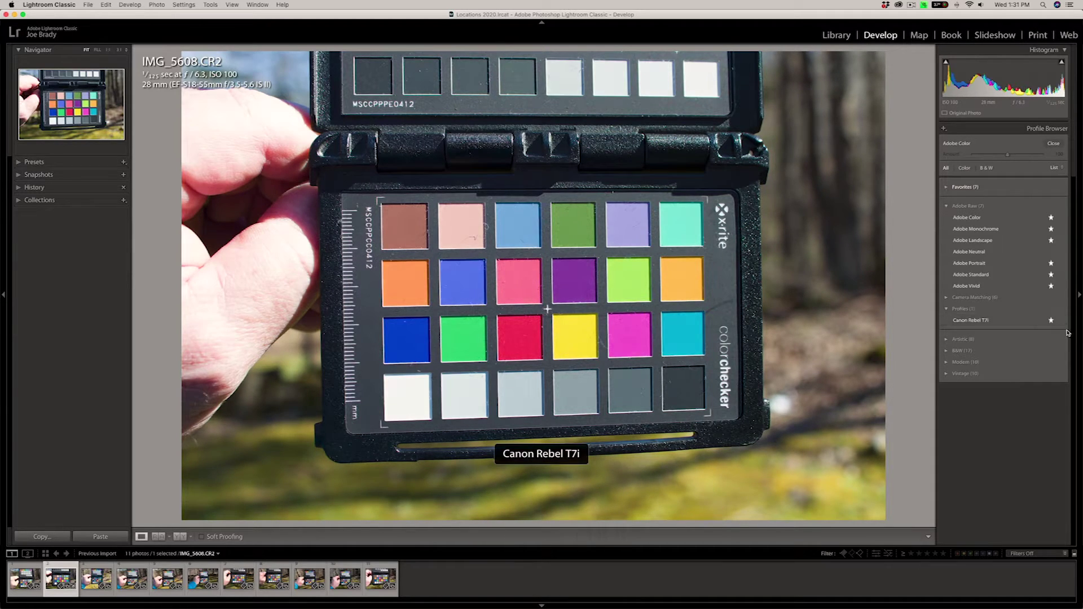
pyautogui.click(1054, 144)
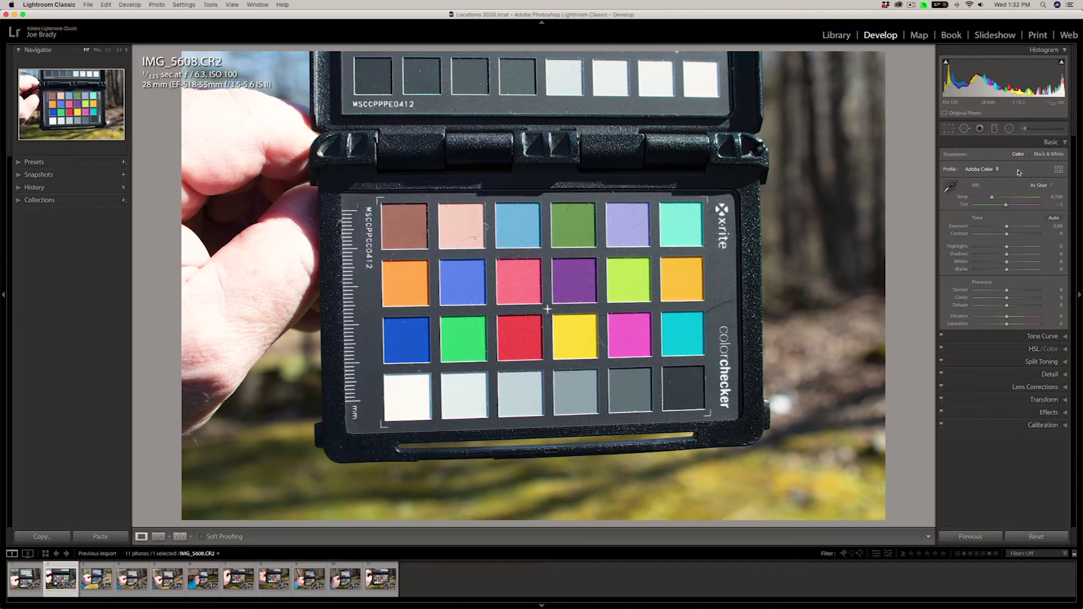
# - Apply the Canon Rebel T7i profile to IMG_5608.CR2, switching to Adobe Color and back to compare the patches
pyautogui.click(987, 171)
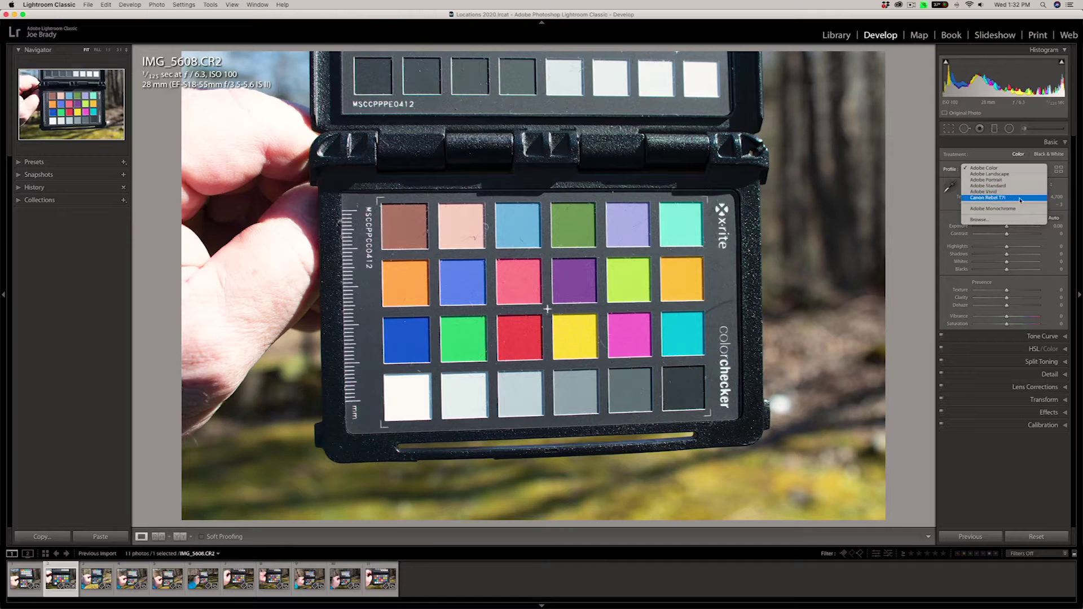
pyautogui.click(1001, 198)
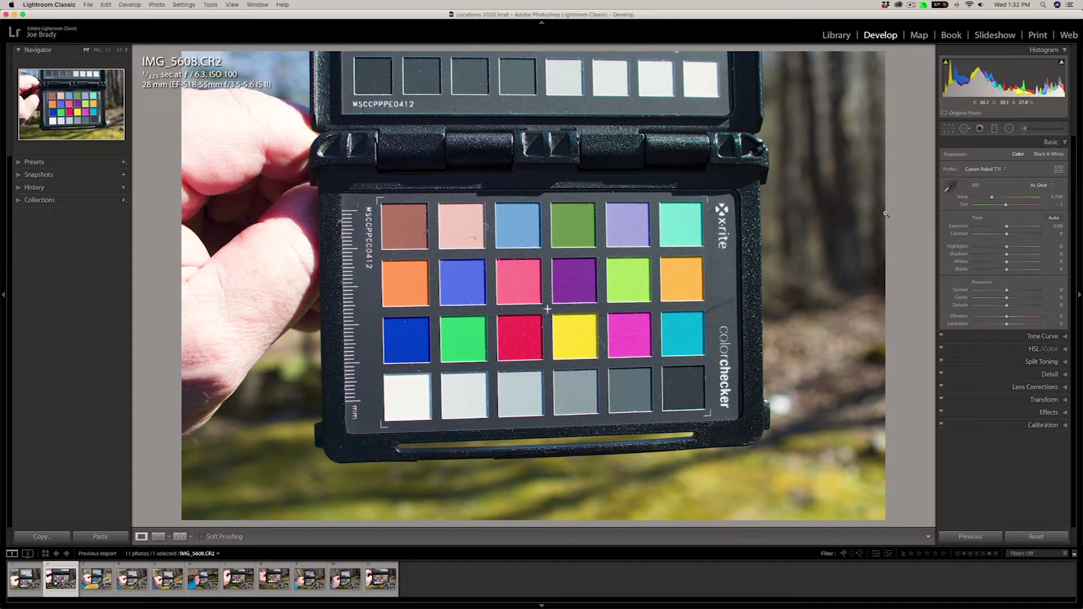
pyautogui.click(993, 171)
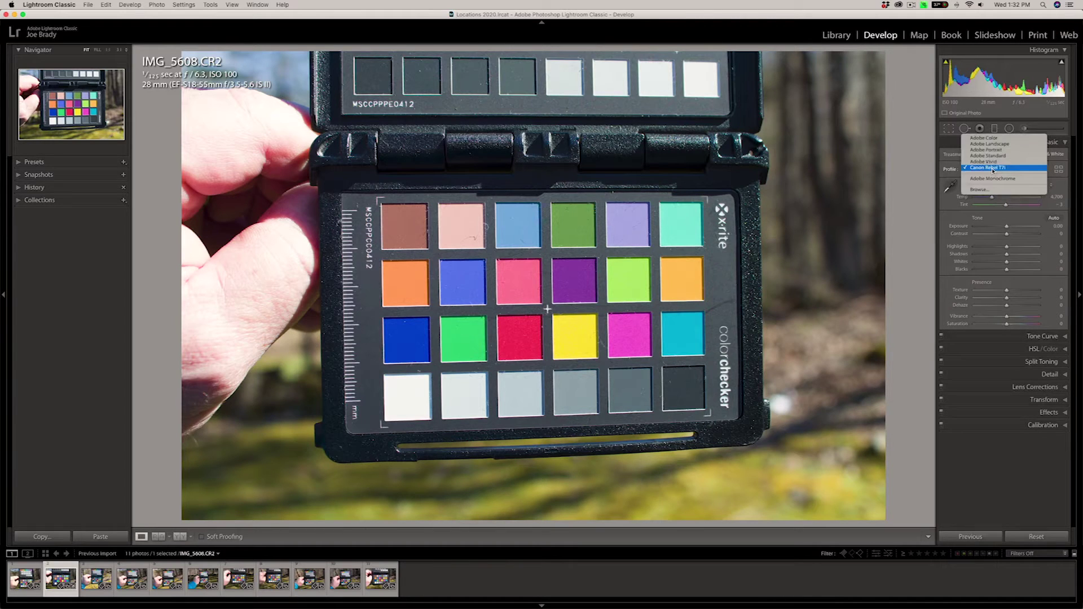
pyautogui.click(992, 140)
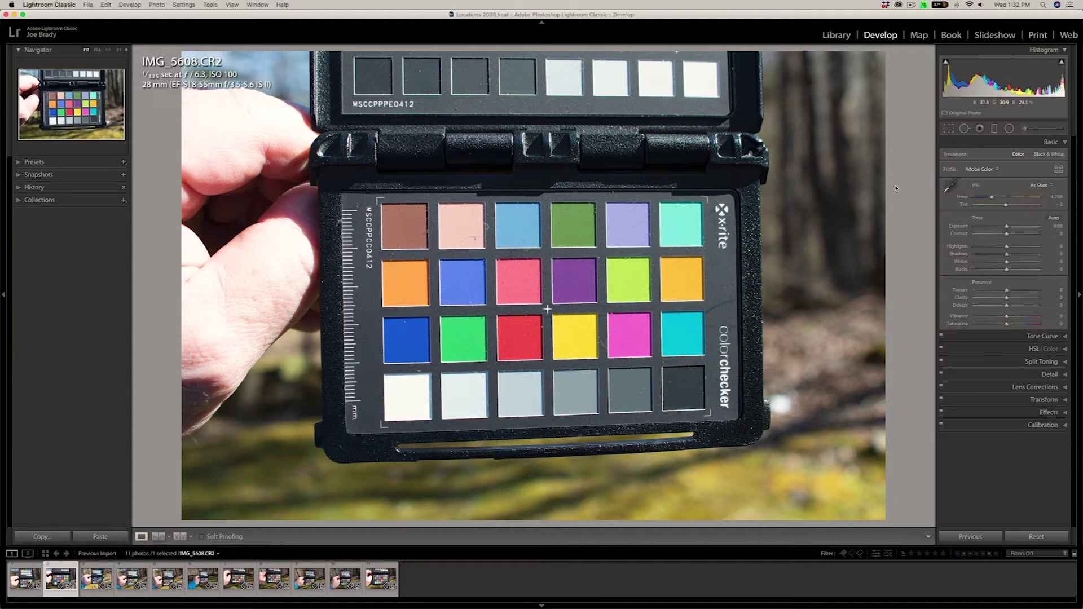
pyautogui.click(993, 169)
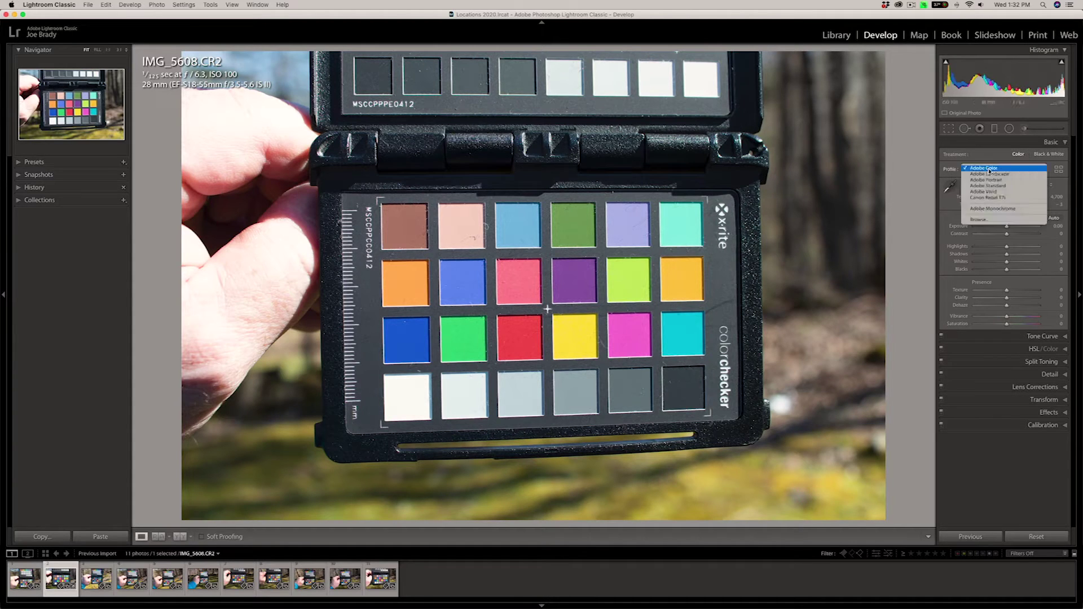
pyautogui.click(992, 199)
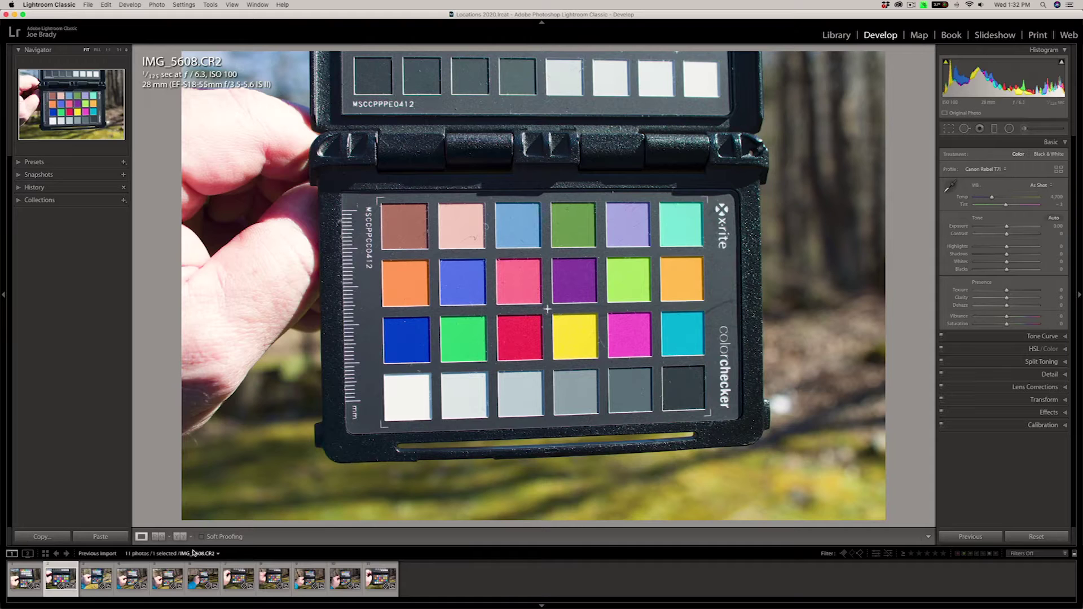
# - Synchronize only Treatment & Profile, Process Version and Calibration from IMG_5608.CR2 to the first photo in the filmstrip
pyautogui.keyDown('super'); pyautogui.click(25, 578); pyautogui.keyUp('super')
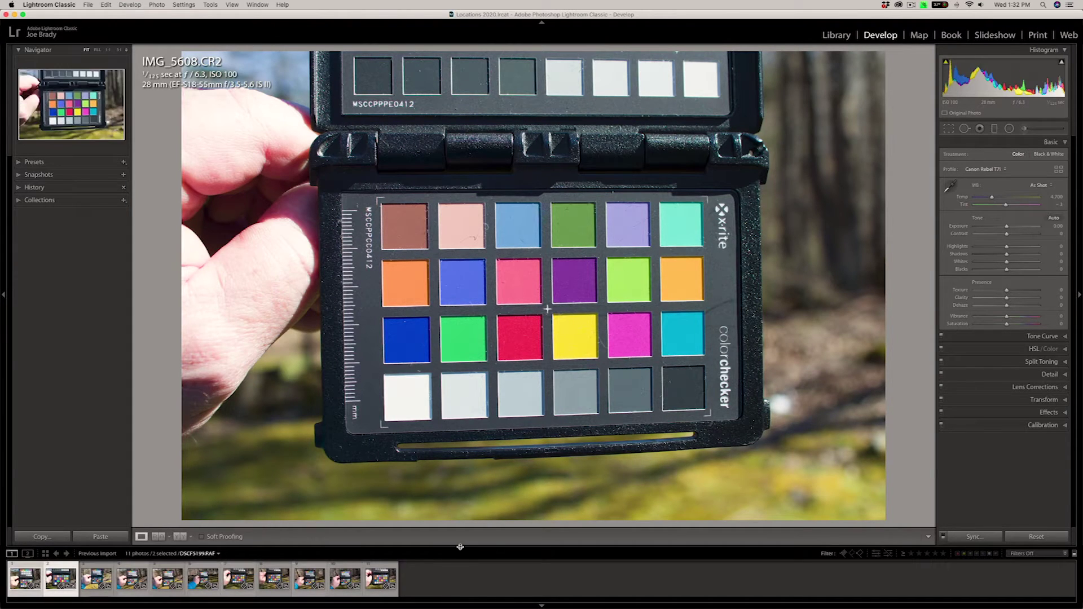
pyautogui.click(985, 538)
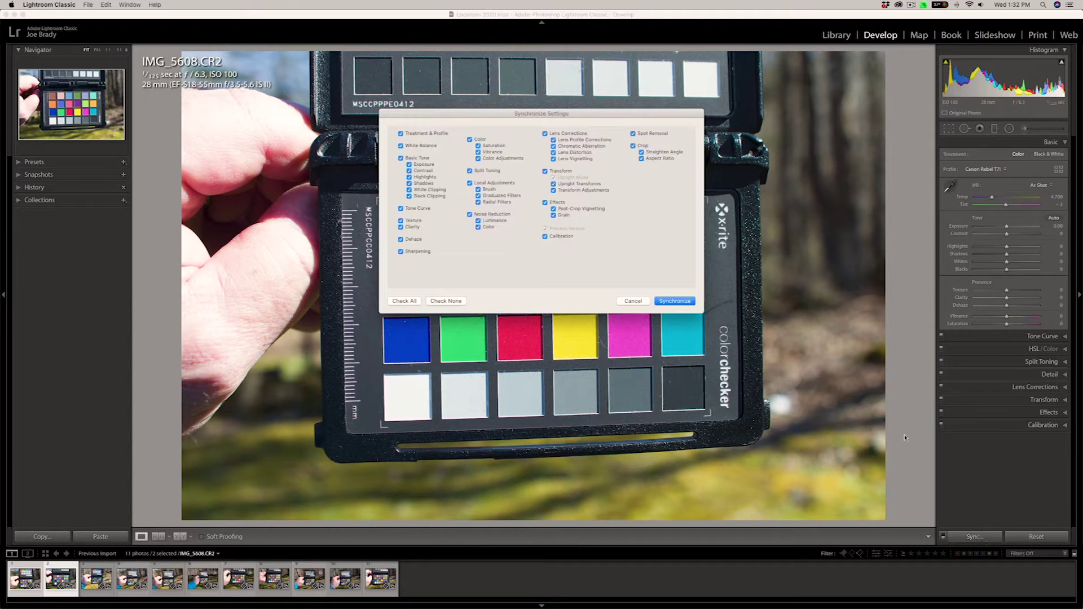
pyautogui.click(452, 301)
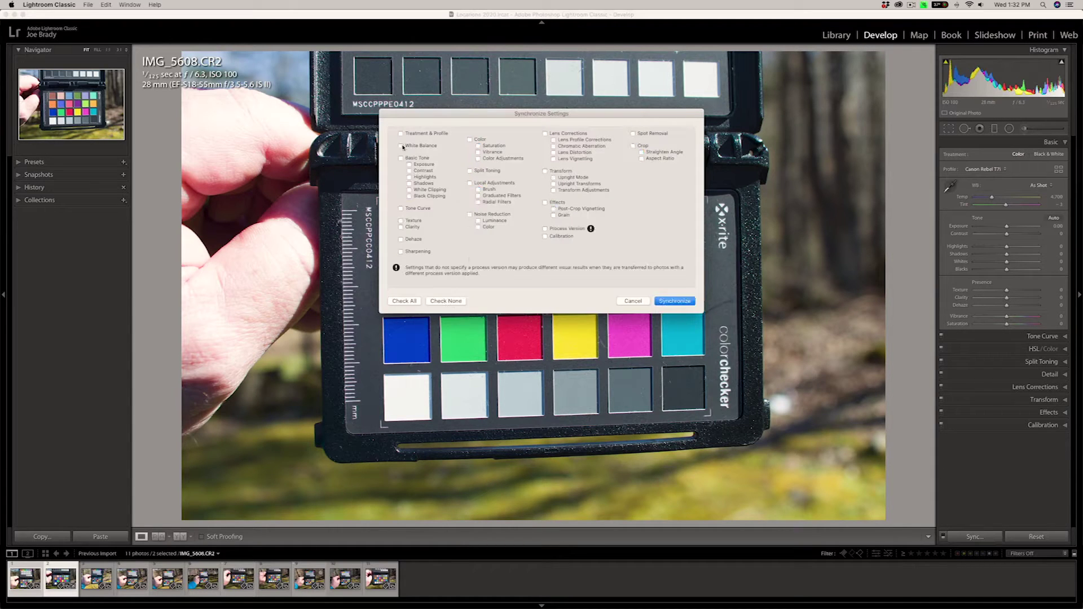
pyautogui.click(545, 229)
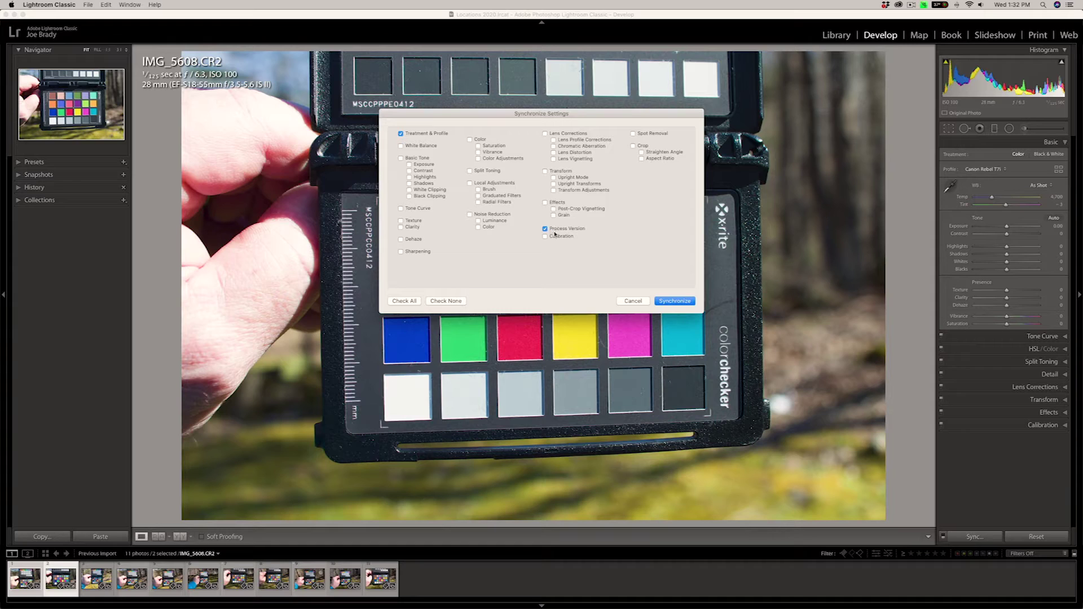
pyautogui.click(546, 237)
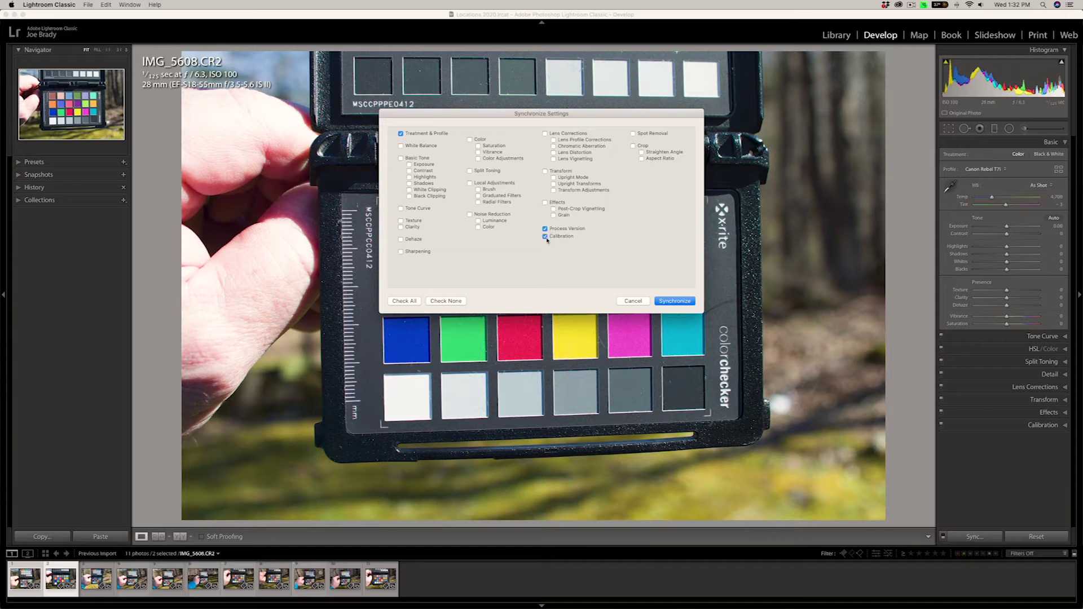
pyautogui.click(676, 302)
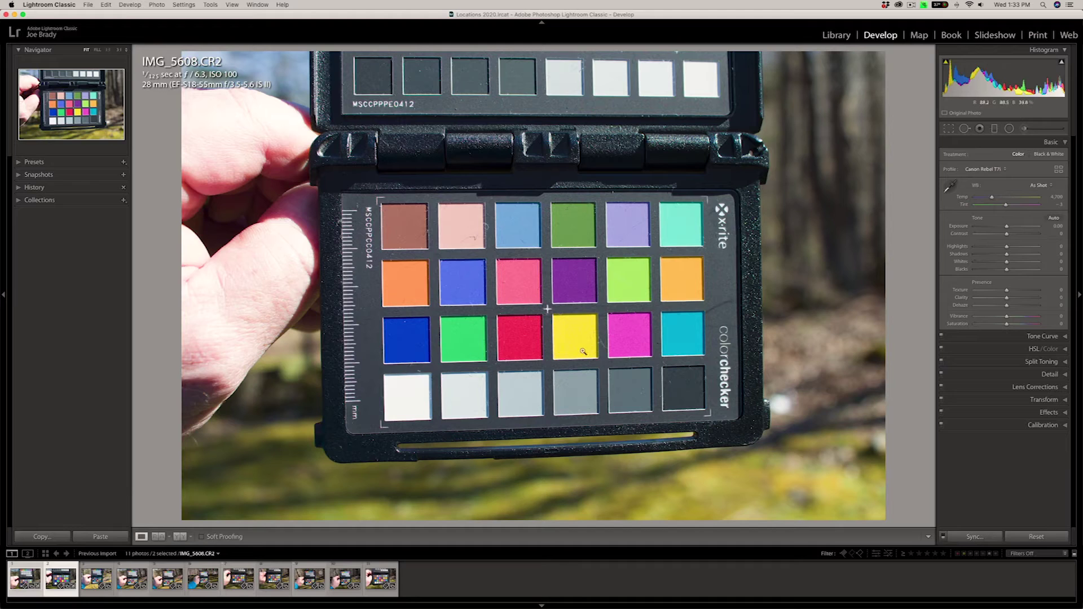
# - Set the white balance of IMG_5608.CR2 by sampling the ColorChecker's orange patch and finally its white patch
pyautogui.click(951, 186)
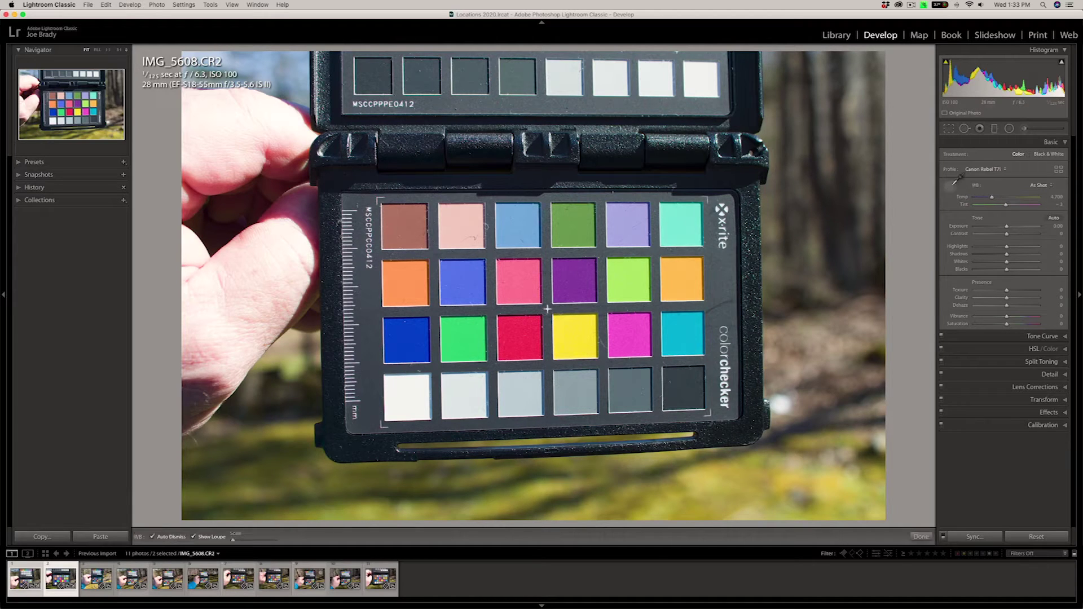
pyautogui.click(686, 278)
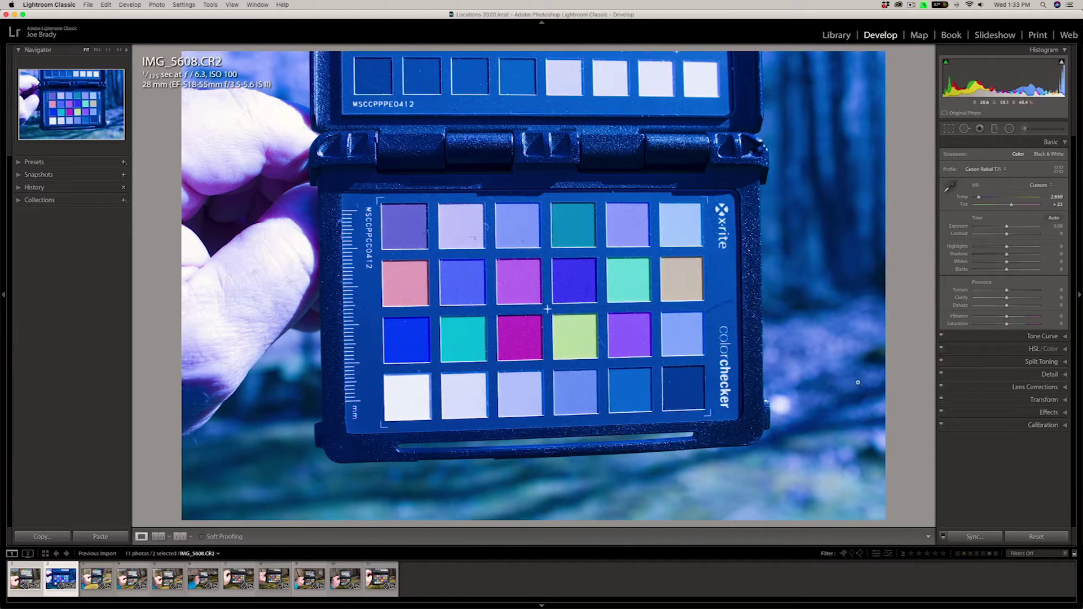
pyautogui.click(950, 188)
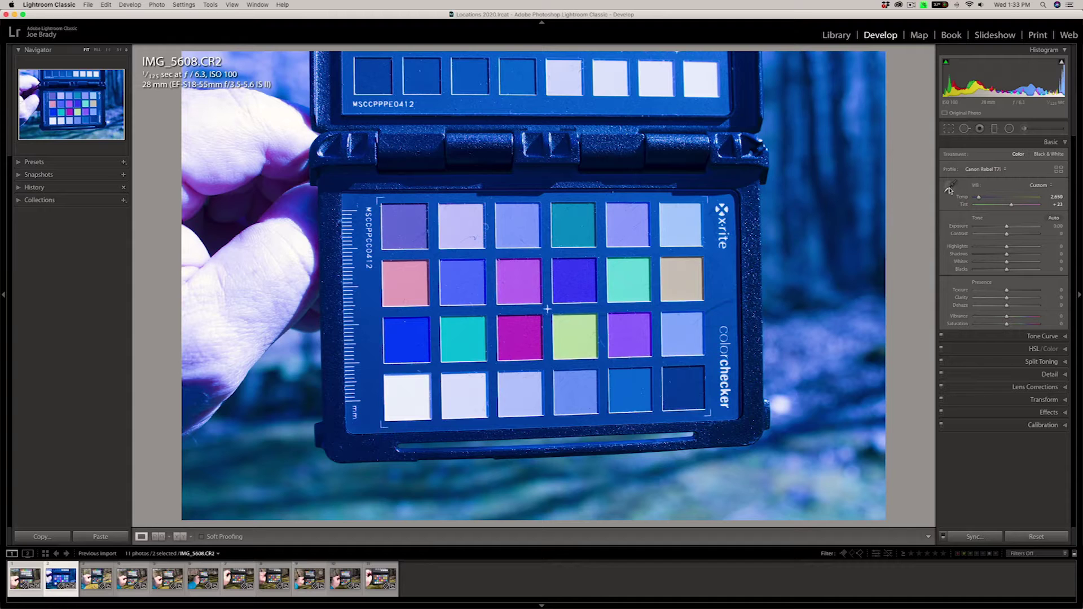
pyautogui.click(423, 404)
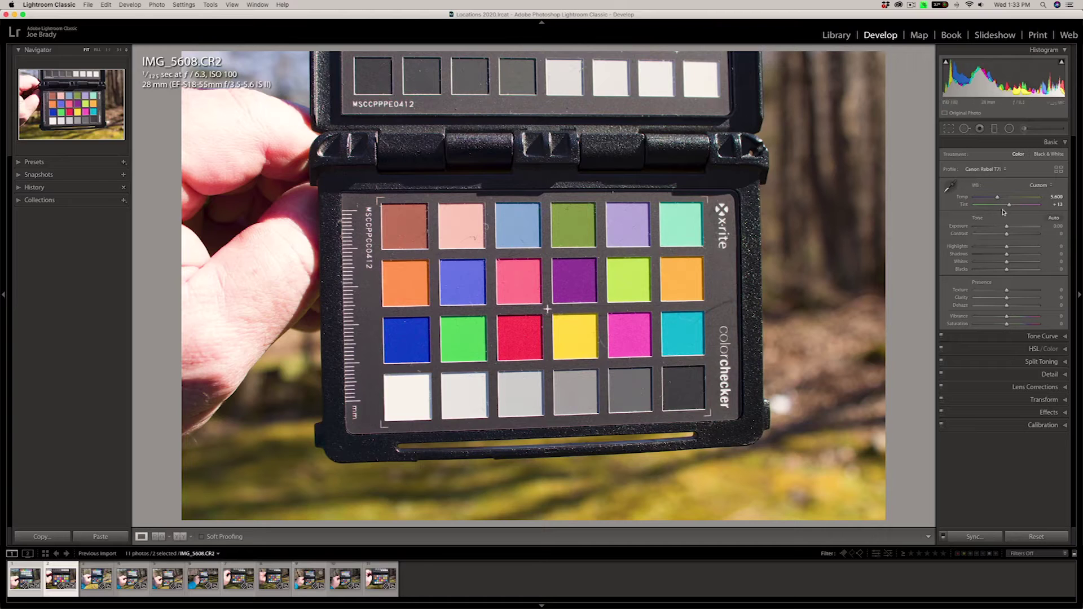
# - Compare Adobe Color with the Canon Rebel T7i profile on the white-balanced IMG_5608.CR2, ending on Canon Rebel T7i
pyautogui.click(986, 170)
pyautogui.click(987, 138)
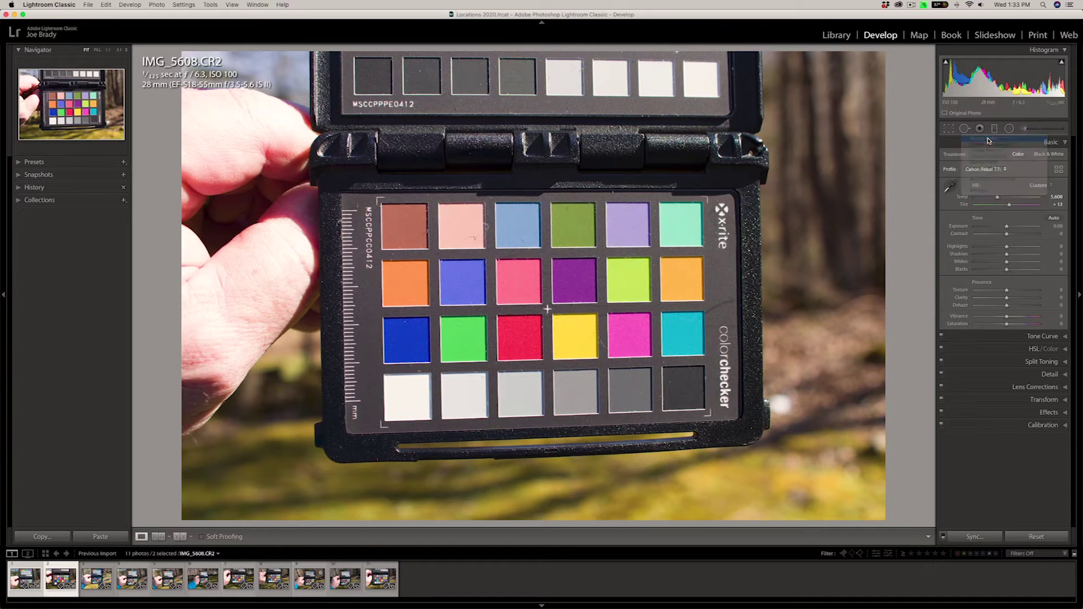
pyautogui.click(984, 170)
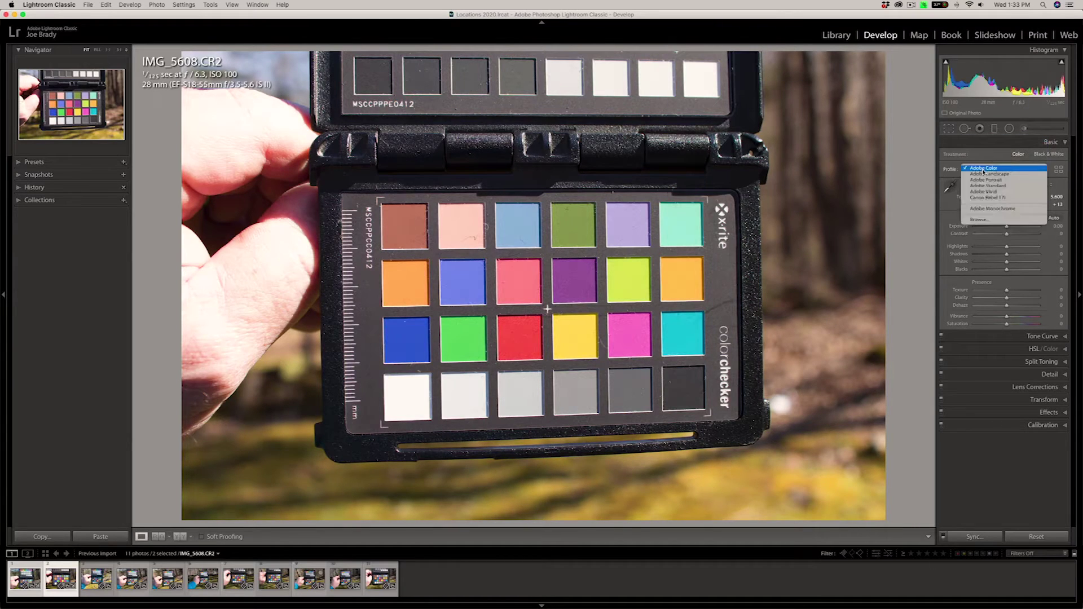
pyautogui.click(985, 198)
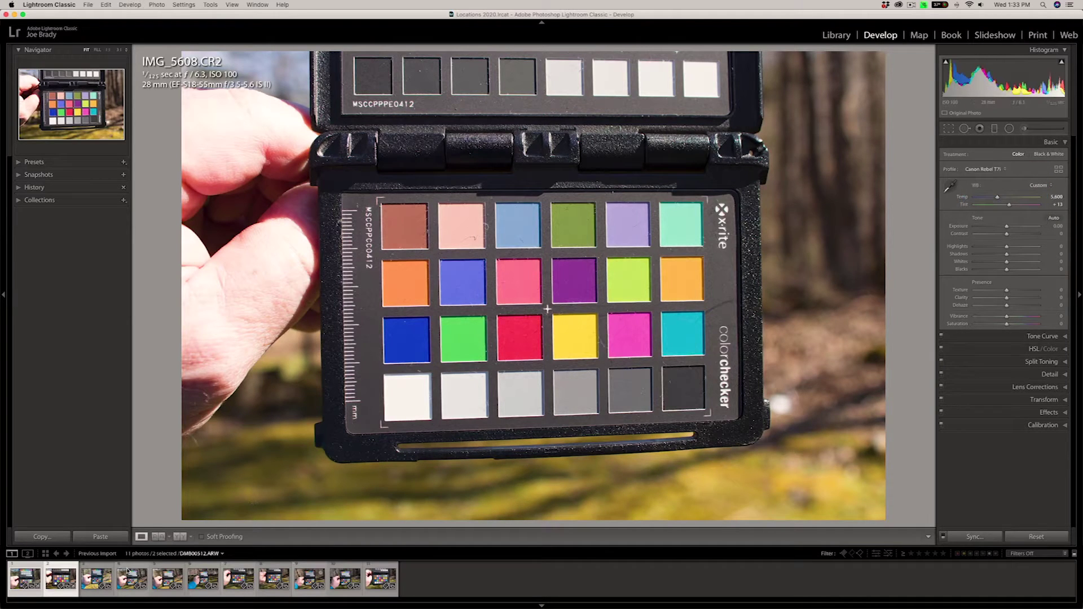
# - Add the Sony a6300 Daylight profile to the favorite profiles and apply it to DMB00514.ARW
pyautogui.click(97, 579)
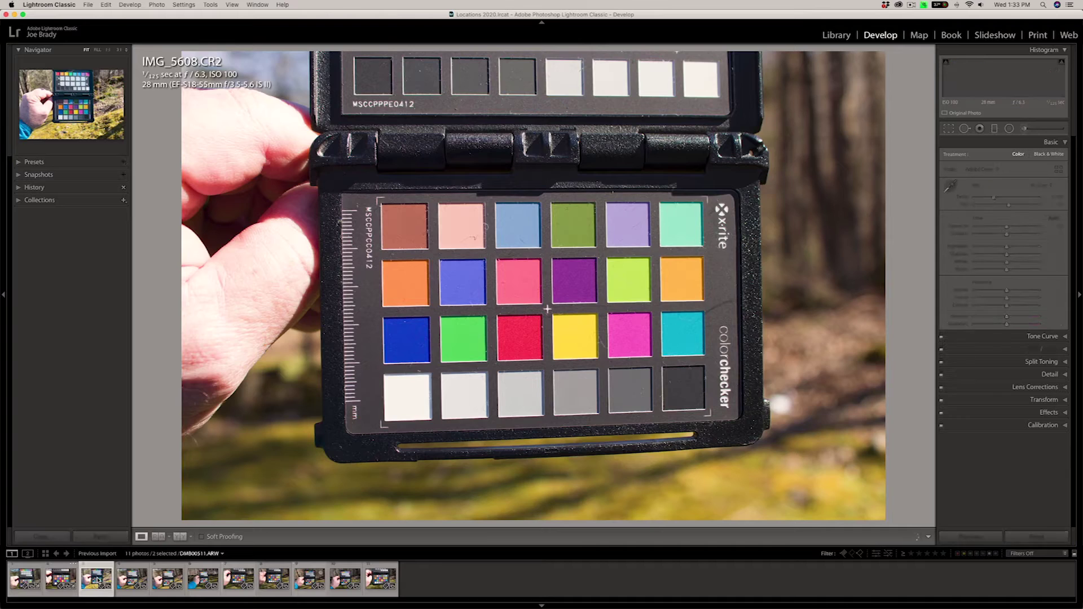
pyautogui.click(135, 582)
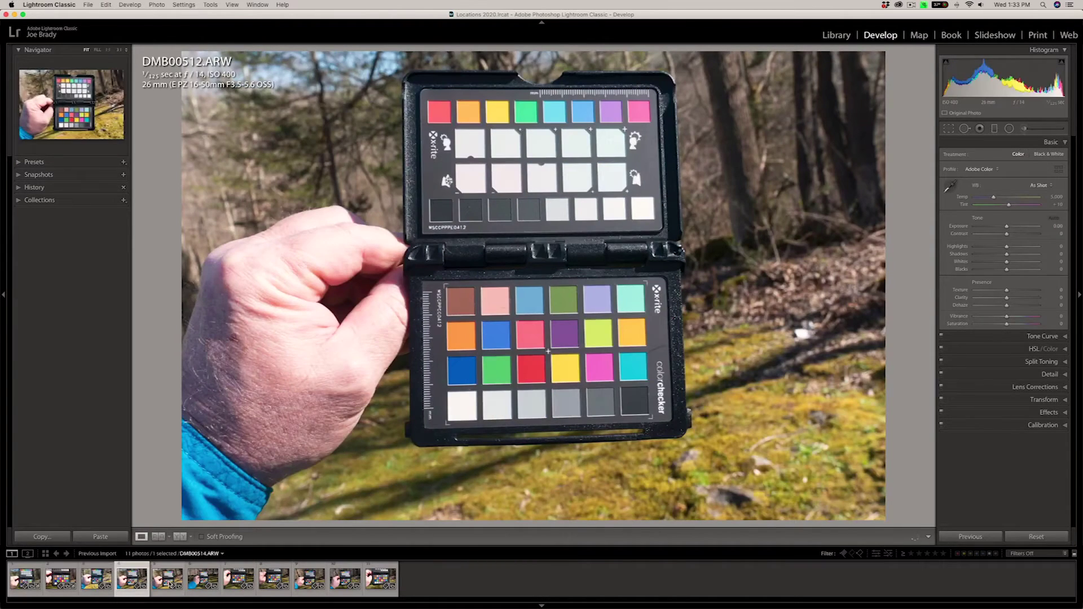
pyautogui.click(168, 581)
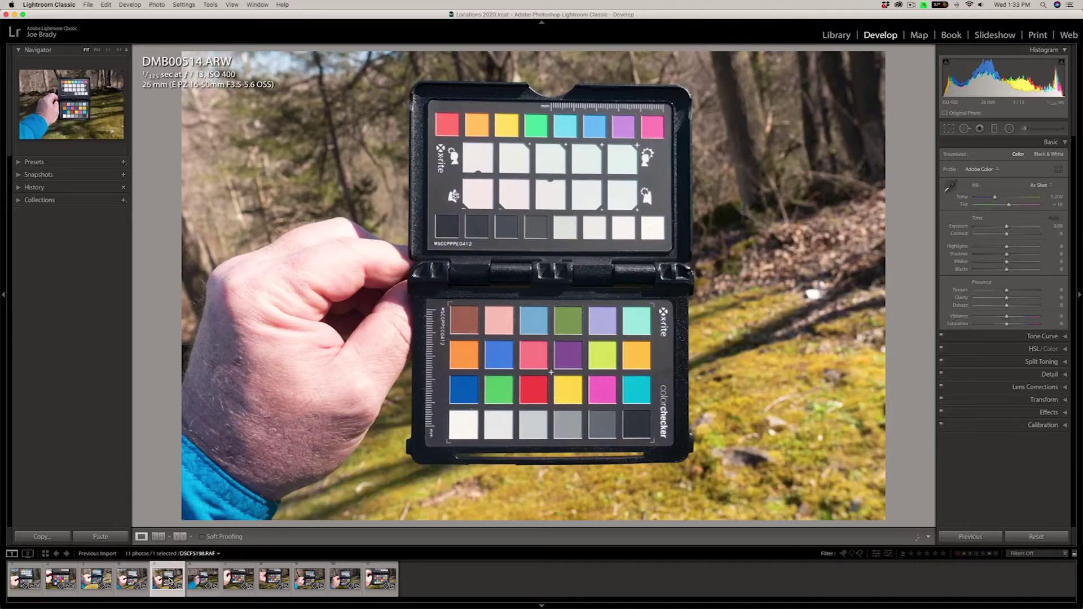
pyautogui.click(985, 169)
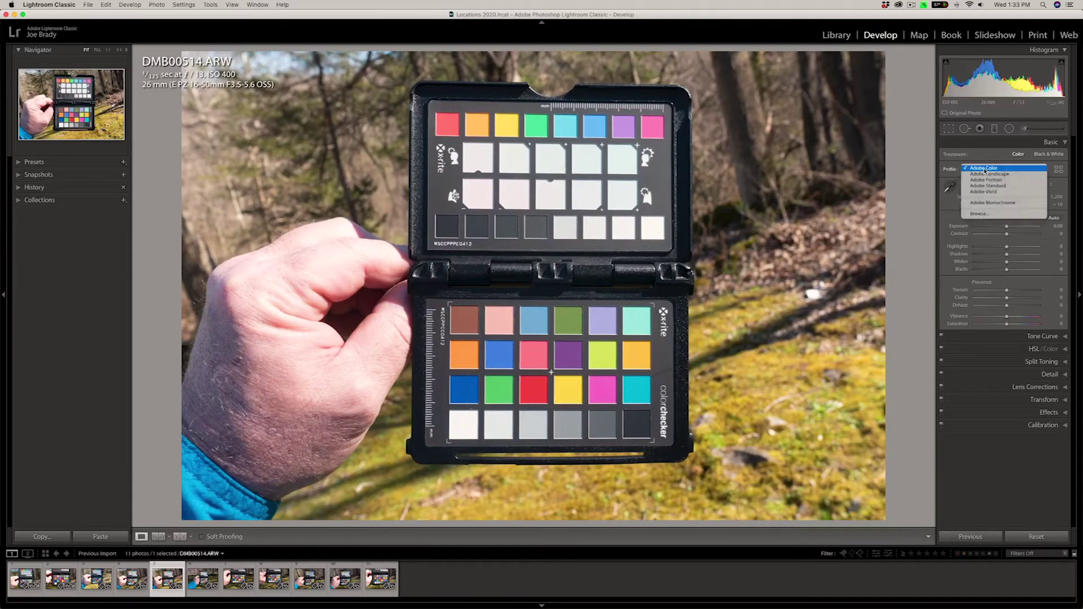
pyautogui.click(990, 217)
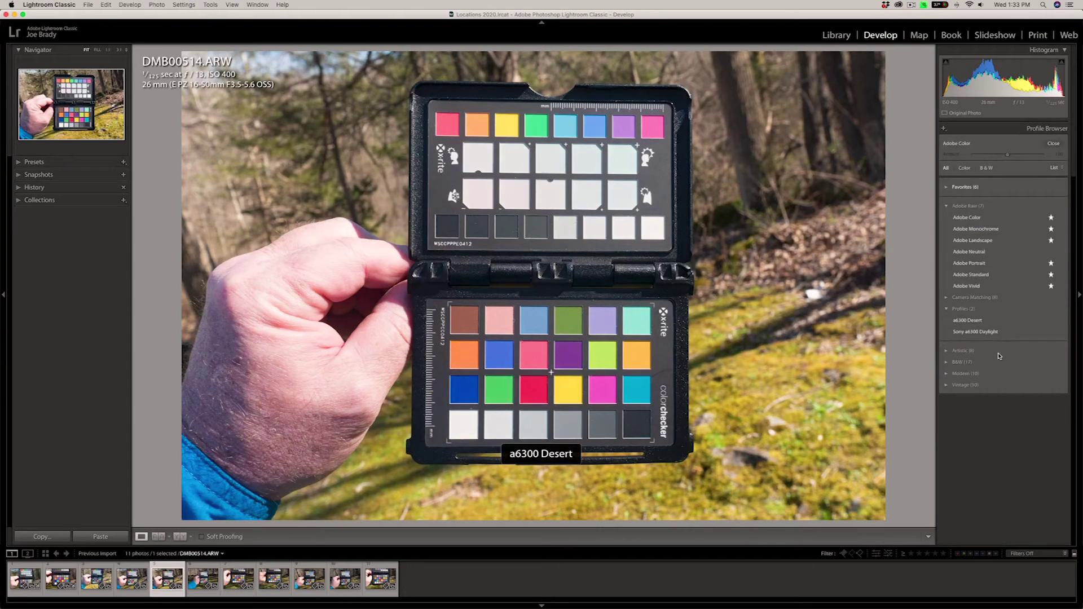
pyautogui.click(1051, 332)
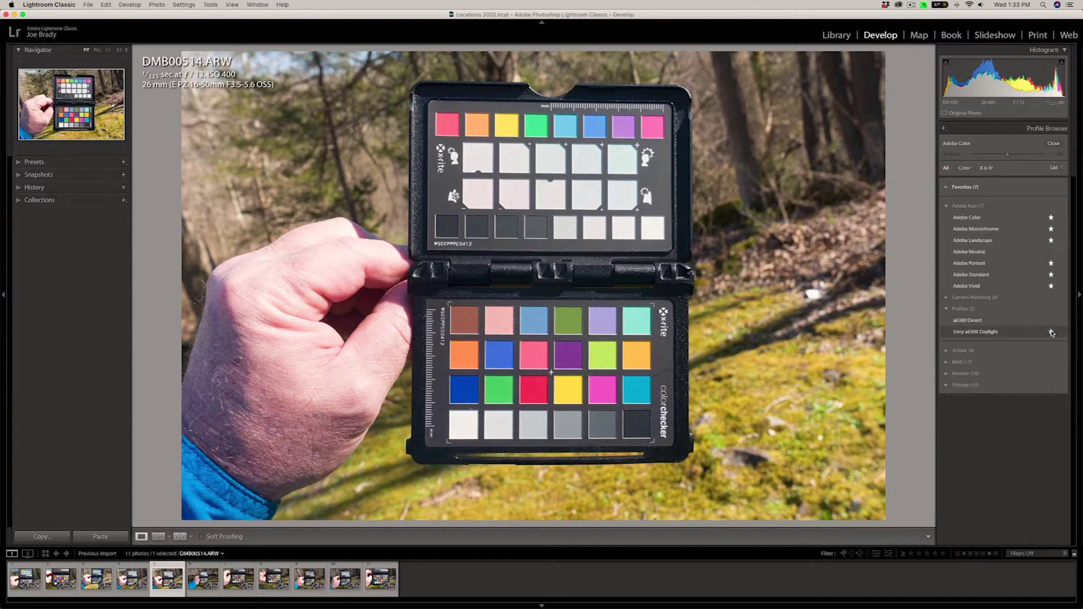
pyautogui.click(1053, 143)
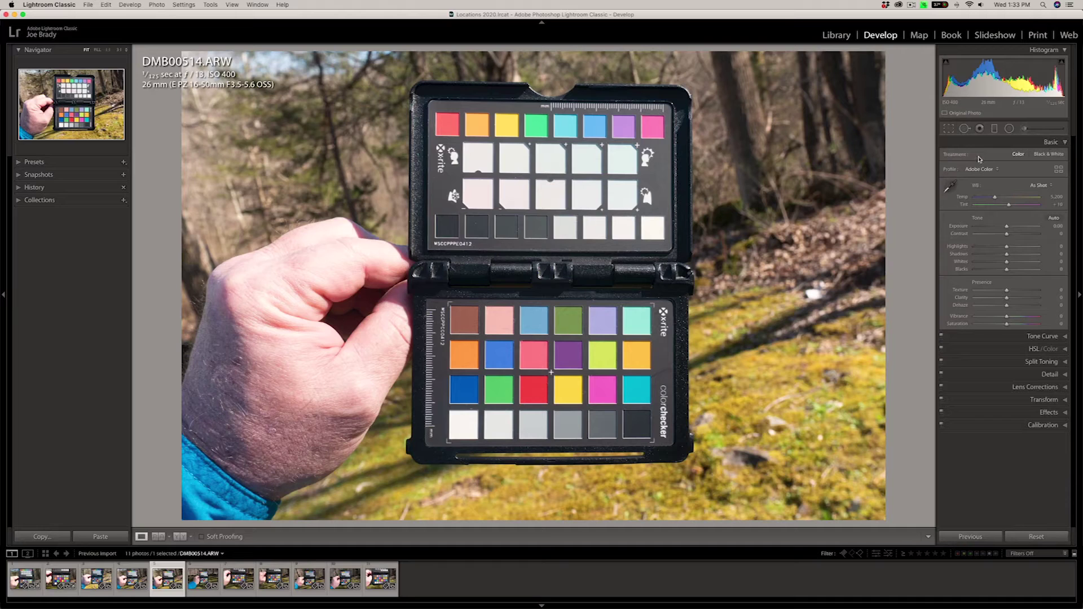
pyautogui.click(987, 171)
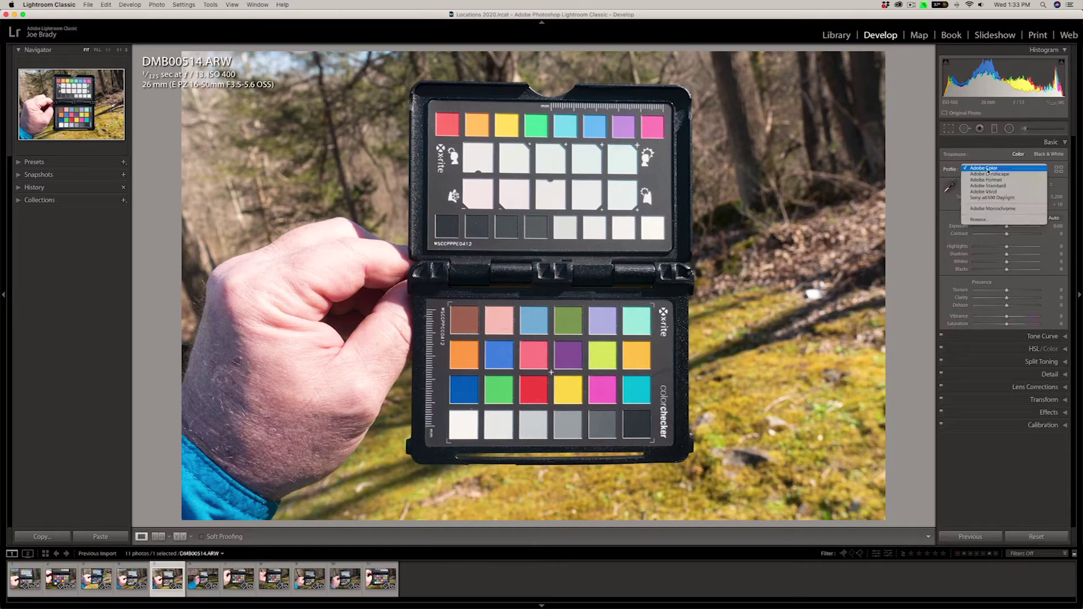
pyautogui.click(1011, 199)
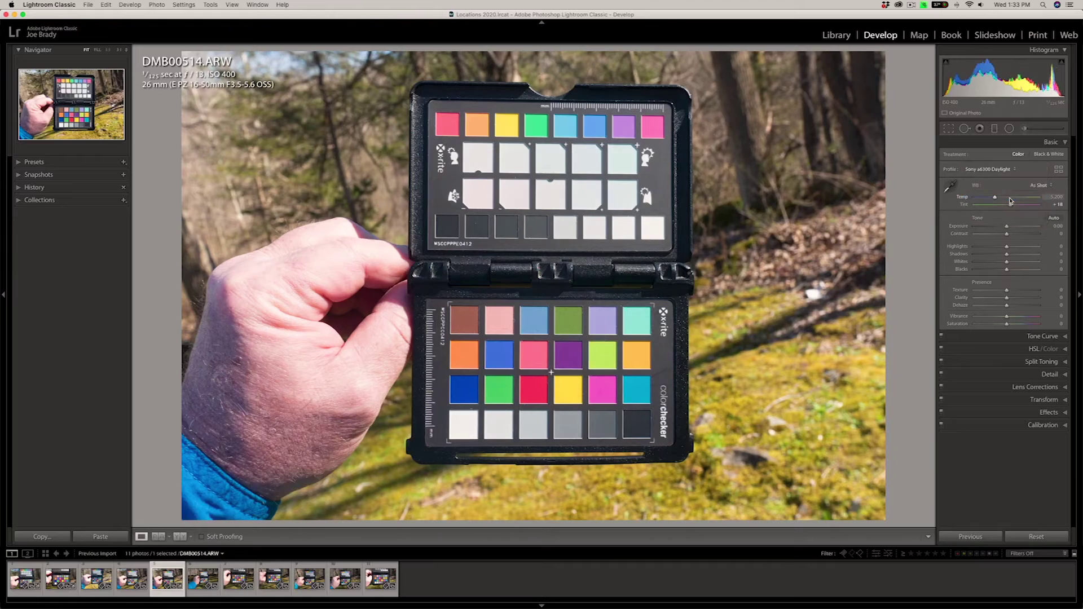
# - Compare Adobe Color with the Sony a6300 Daylight profile on DMB00514.ARW's enlarged color patches, ending on Sony a6300 Daylight
pyautogui.click(126, 50)
pyautogui.click(133, 71)
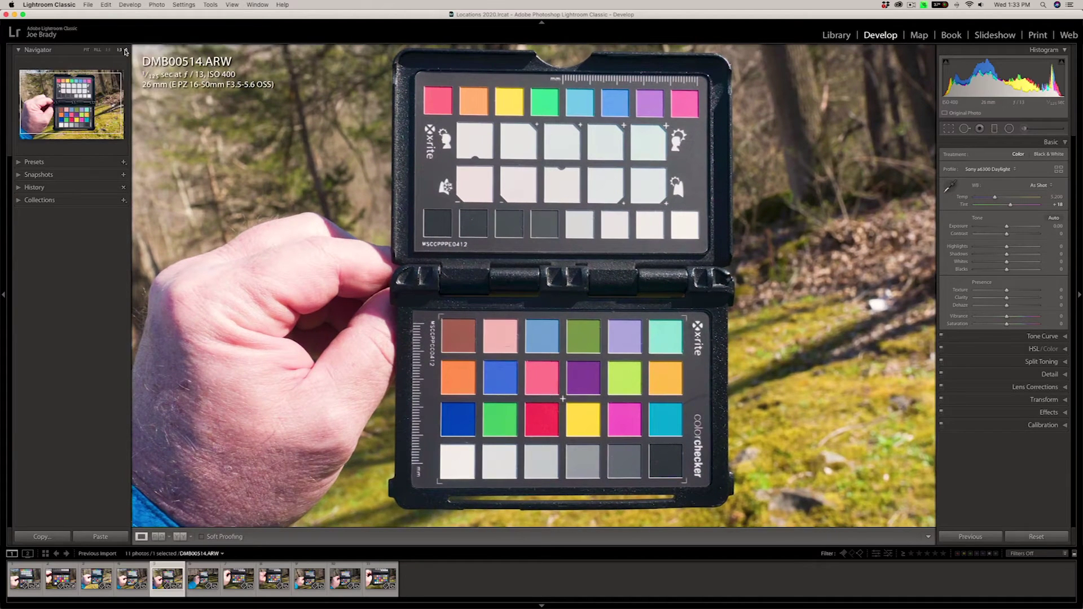
pyautogui.click(126, 49)
pyautogui.click(130, 62)
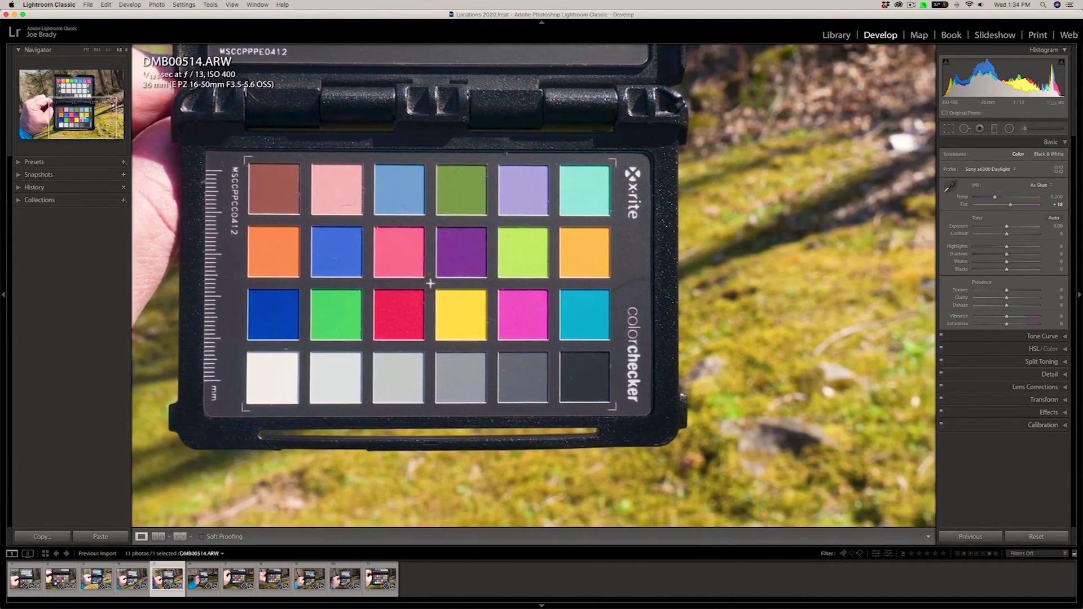
pyautogui.moveTo(744, 149); pyautogui.dragTo(843, 183)
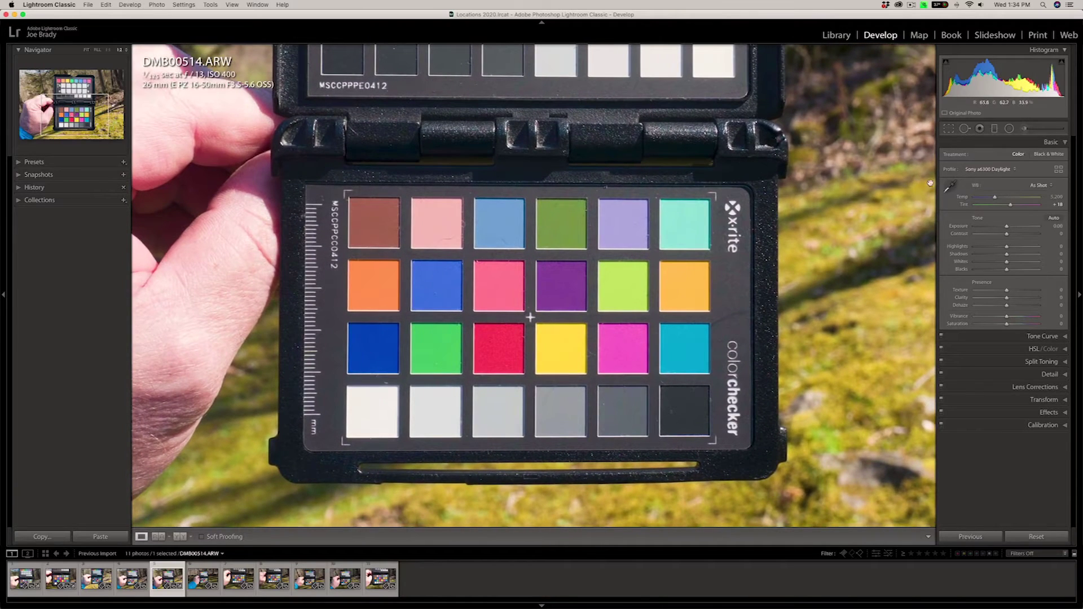
pyautogui.click(988, 170)
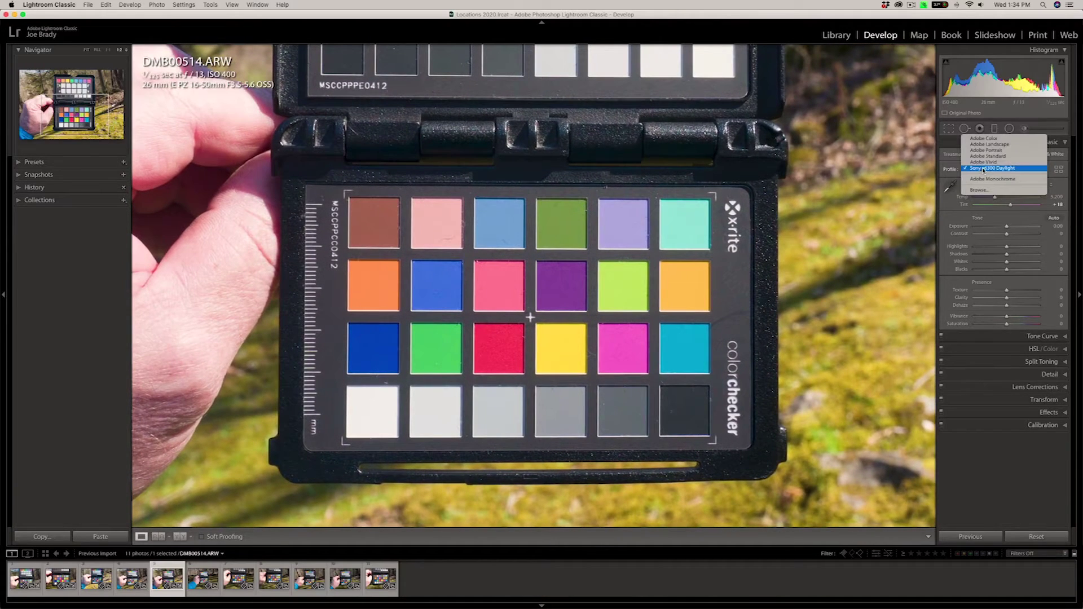
pyautogui.click(988, 139)
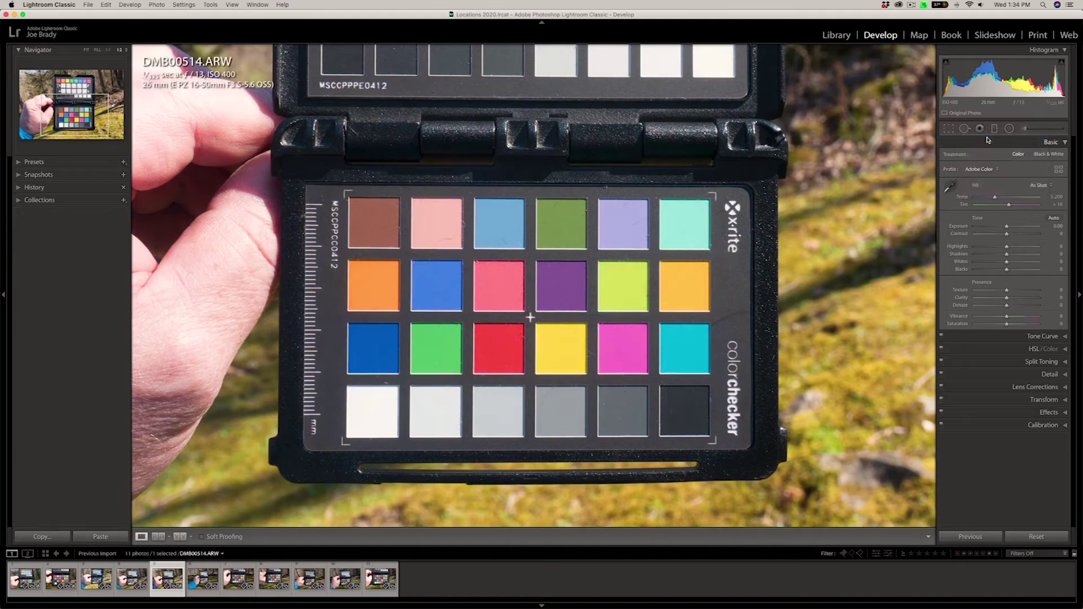
pyautogui.click(985, 169)
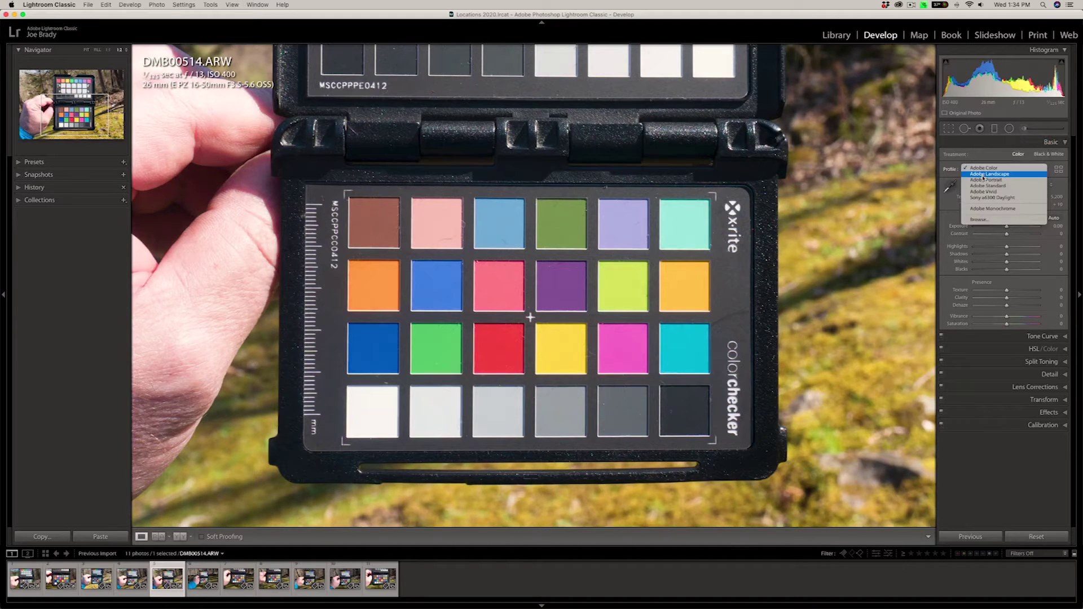
pyautogui.click(986, 197)
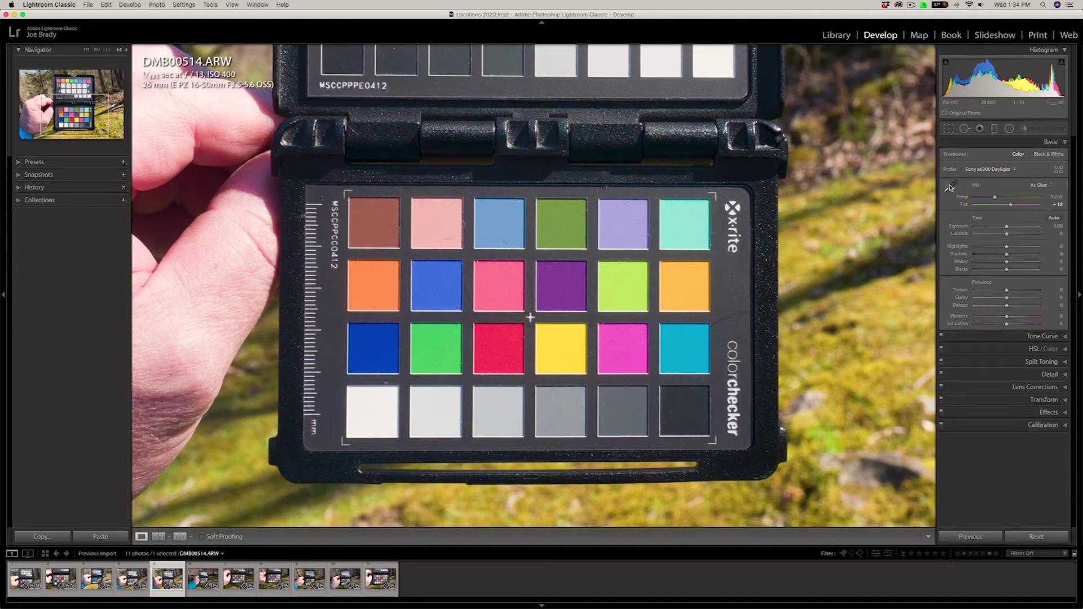
# - Switch DMB00514.ARW to Adobe Color once more for comparison, and return it to the Sony a6300 Daylight profile
pyautogui.click(971, 170)
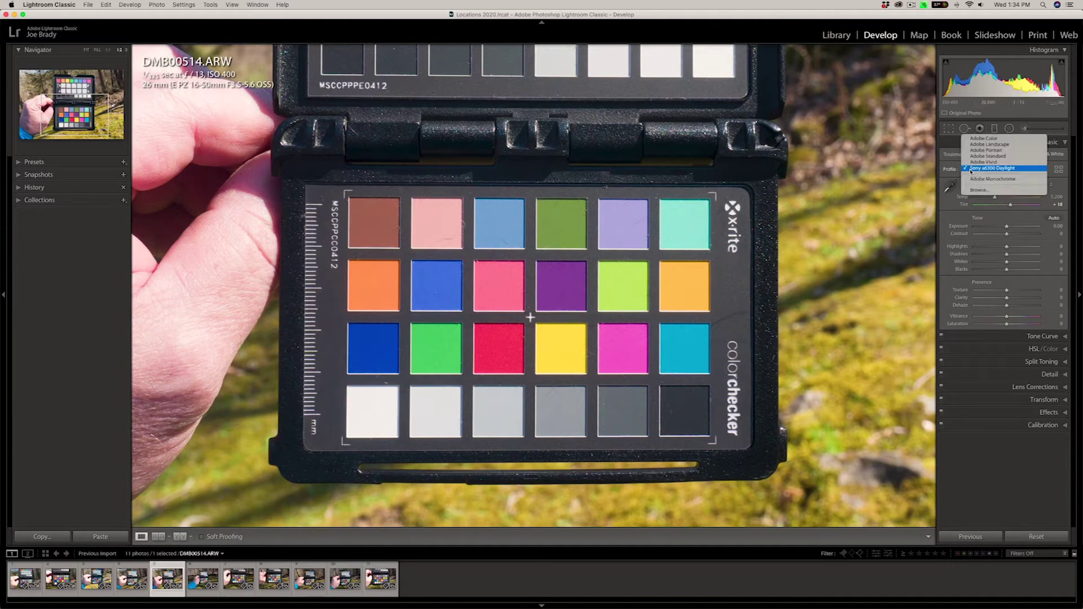
pyautogui.click(971, 140)
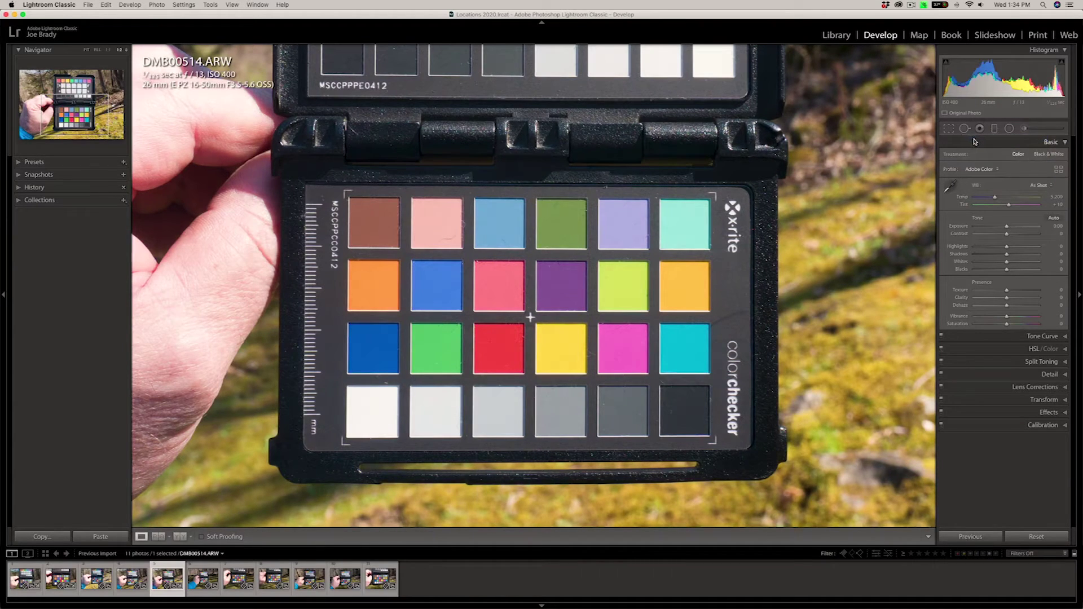
pyautogui.click(975, 171)
pyautogui.click(981, 198)
# - Set the white balance of DSCF5199.RAF by sampling the ColorChecker's lightest gray patch, beside the white one
pyautogui.click(248, 580)
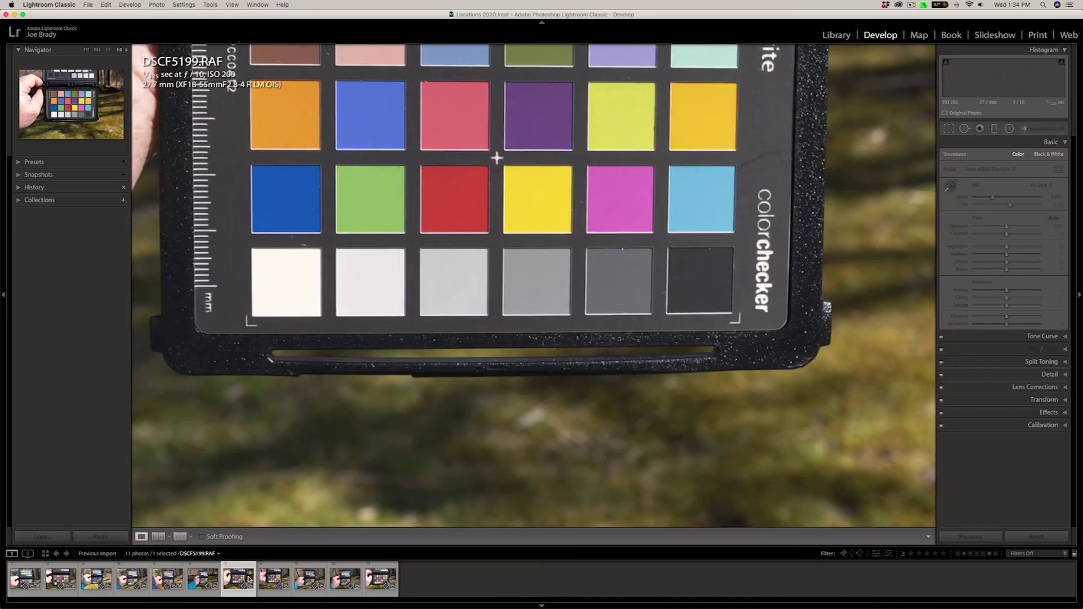
pyautogui.press('z')
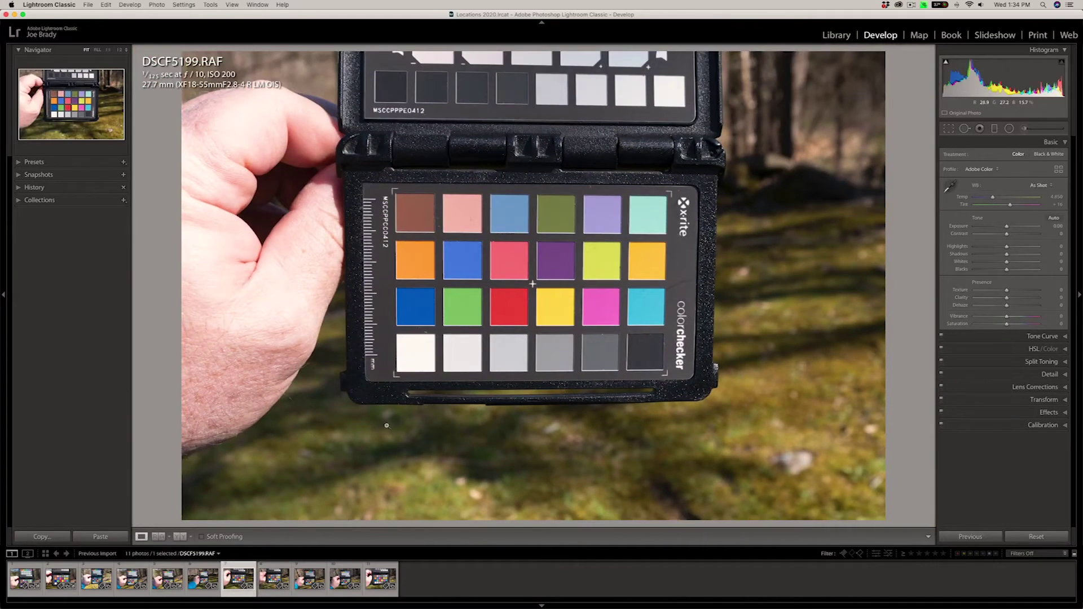
pyautogui.press('w')
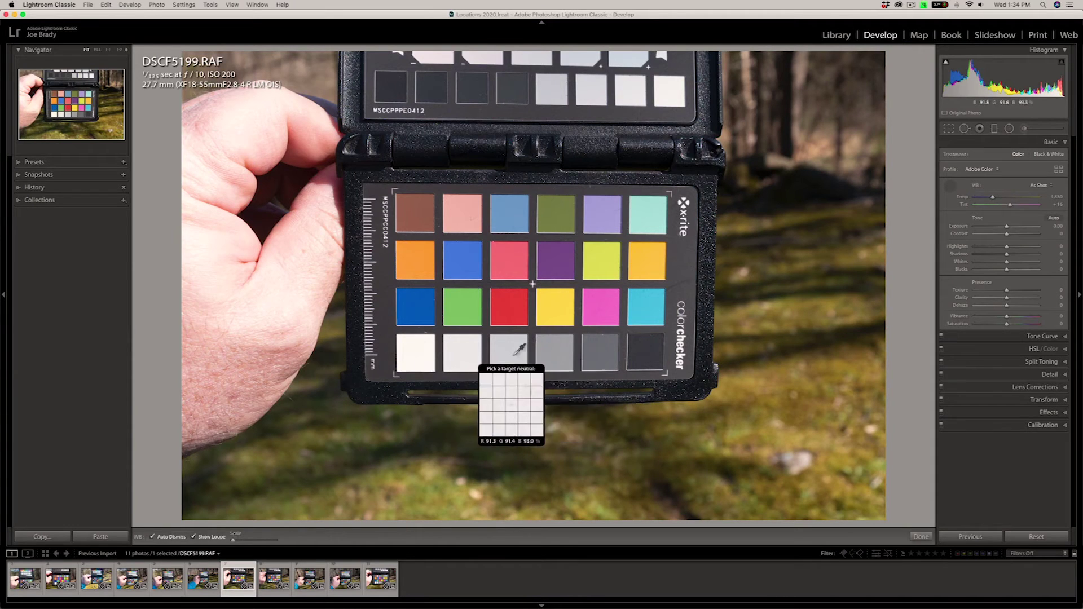
pyautogui.click(463, 353)
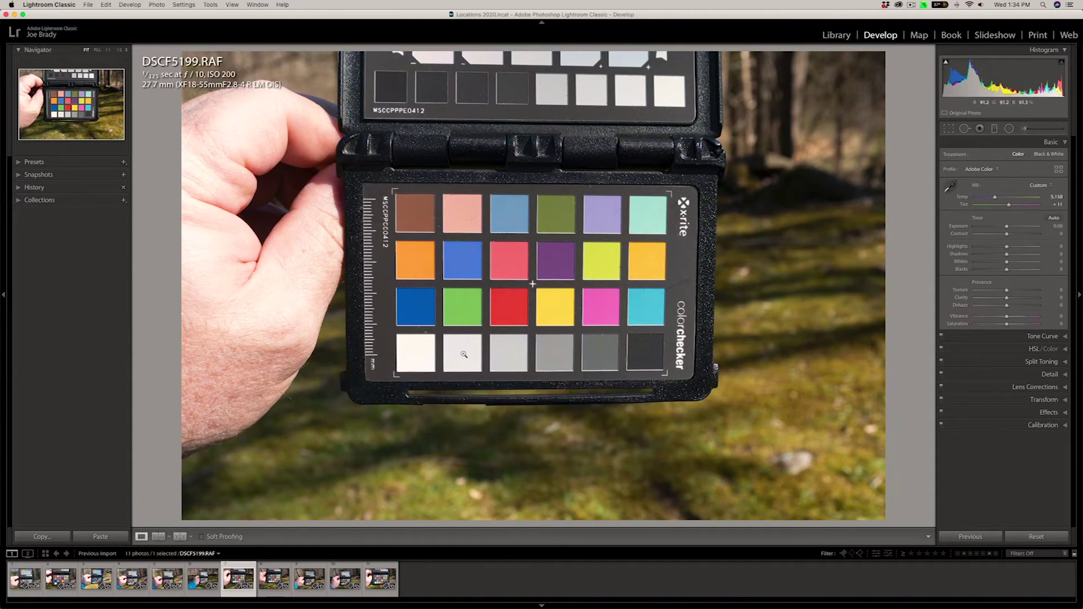
# - Add the Fujifilm X-T200 profile to the favorite profiles and apply it to DSCF5199.RAF
pyautogui.click(983, 169)
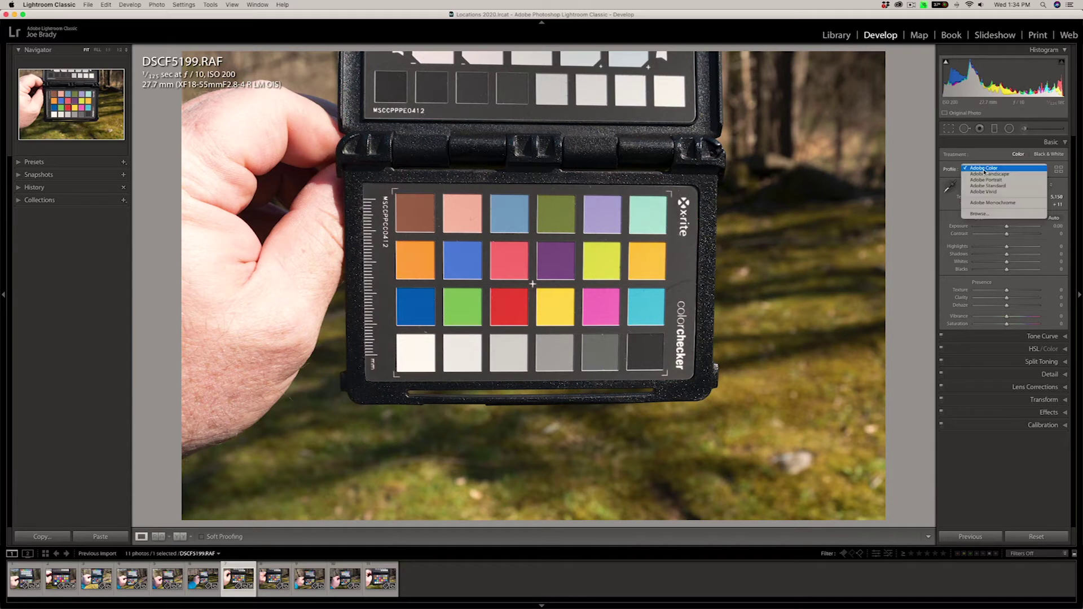
pyautogui.click(982, 214)
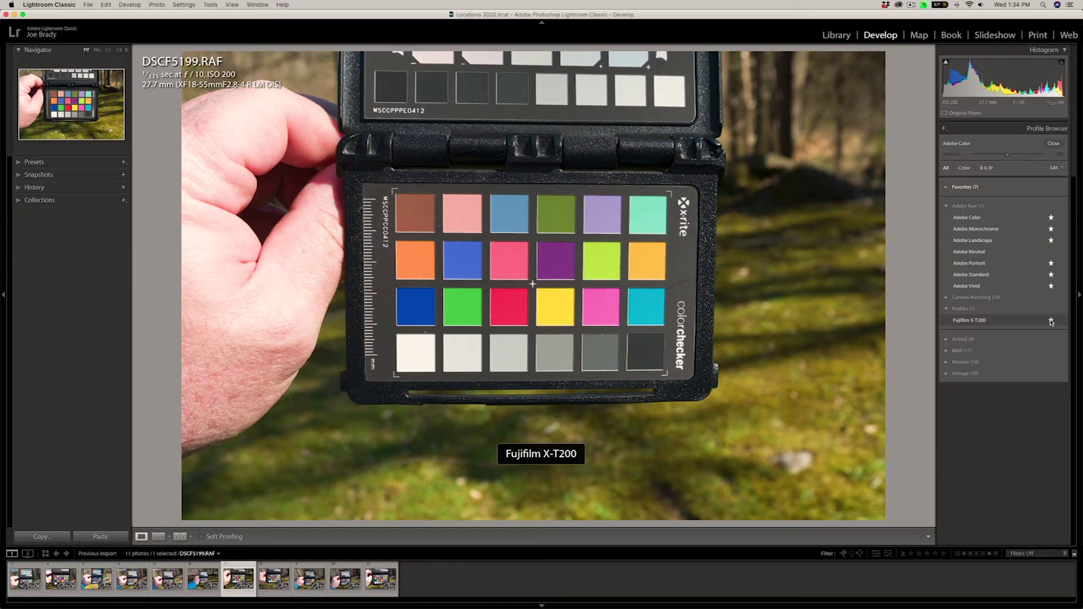
pyautogui.click(1053, 144)
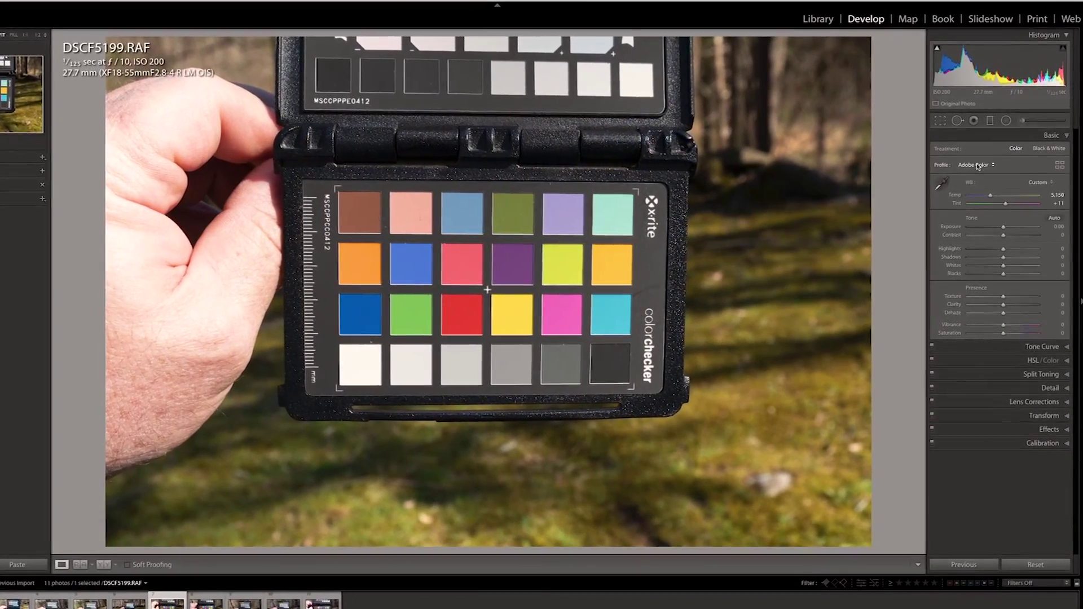
pyautogui.click(980, 167)
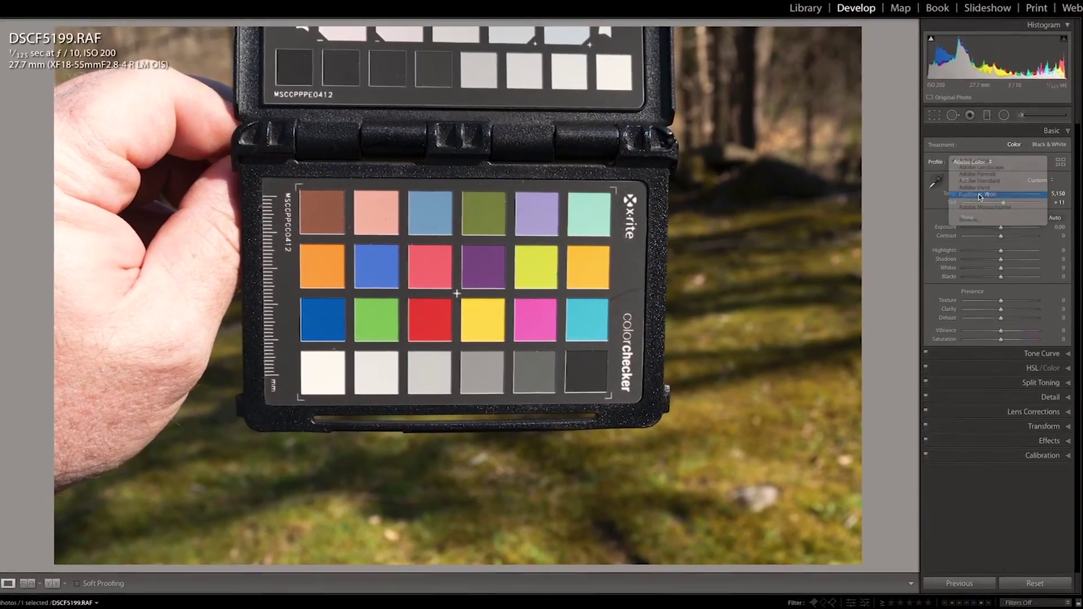
pyautogui.click(979, 194)
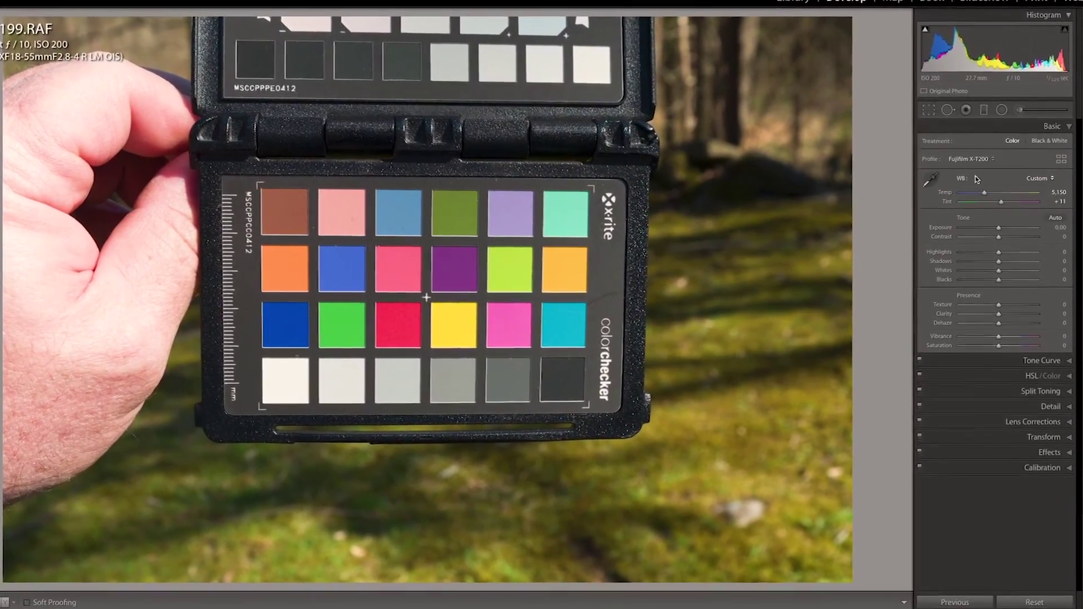
# - Compare Adobe Color with the Fujifilm X-T200 profile on DSCF5199.RAF's color patches, ending on Fujifilm X-T200
pyautogui.click(972, 160)
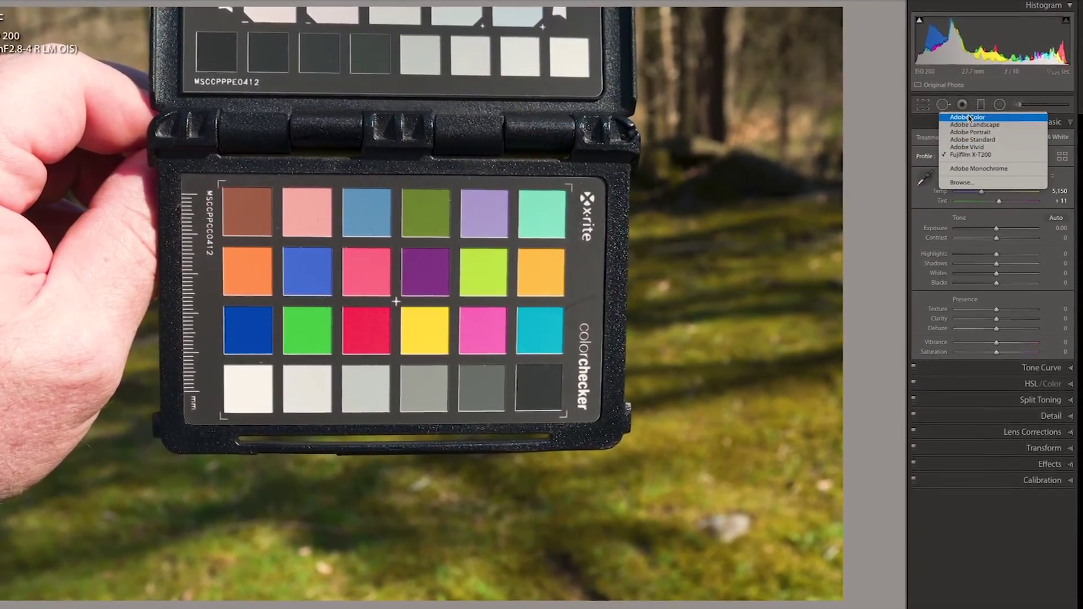
pyautogui.click(969, 119)
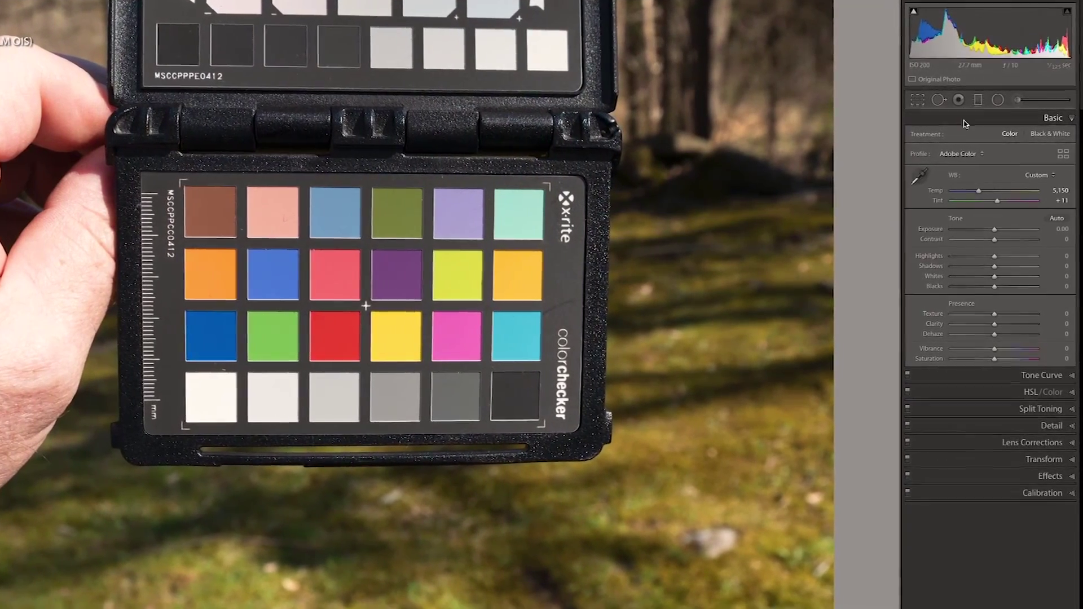
pyautogui.click(963, 155)
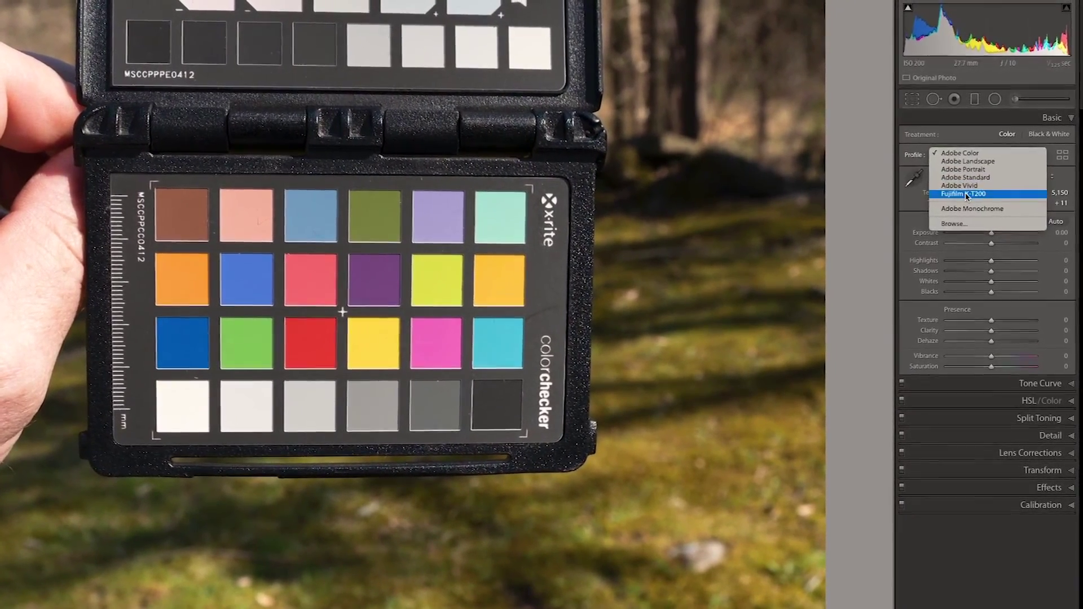
pyautogui.click(966, 191)
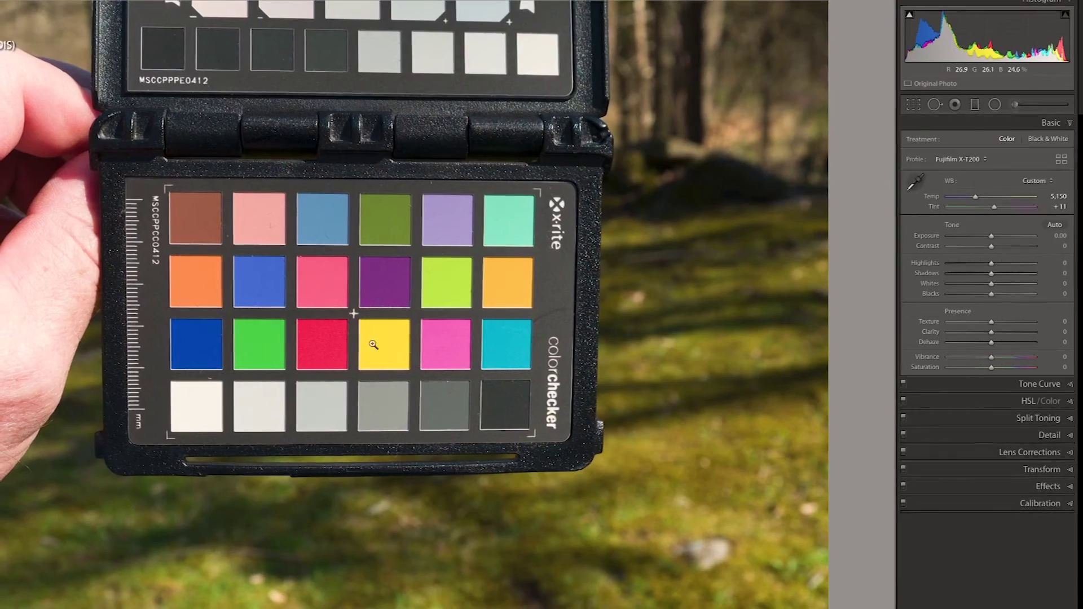
pyautogui.click(959, 161)
pyautogui.click(962, 123)
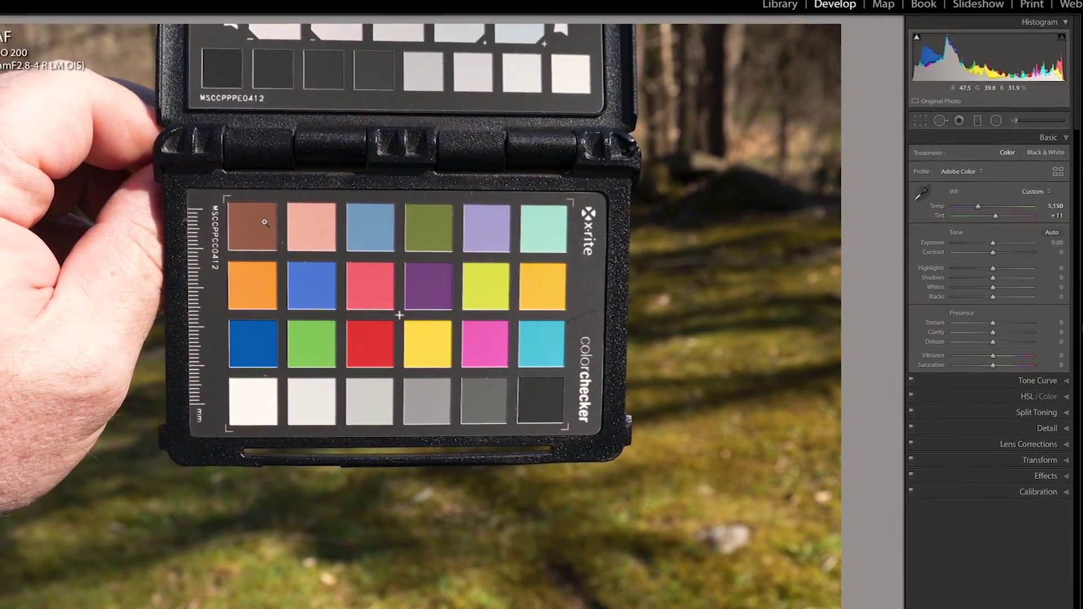
pyautogui.click(963, 180)
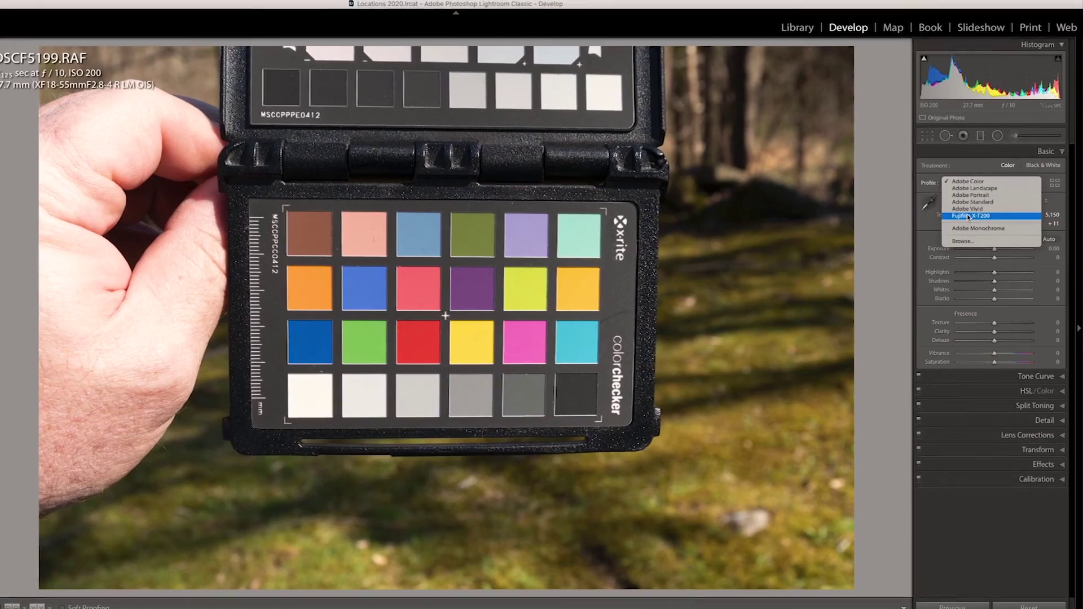
pyautogui.click(971, 215)
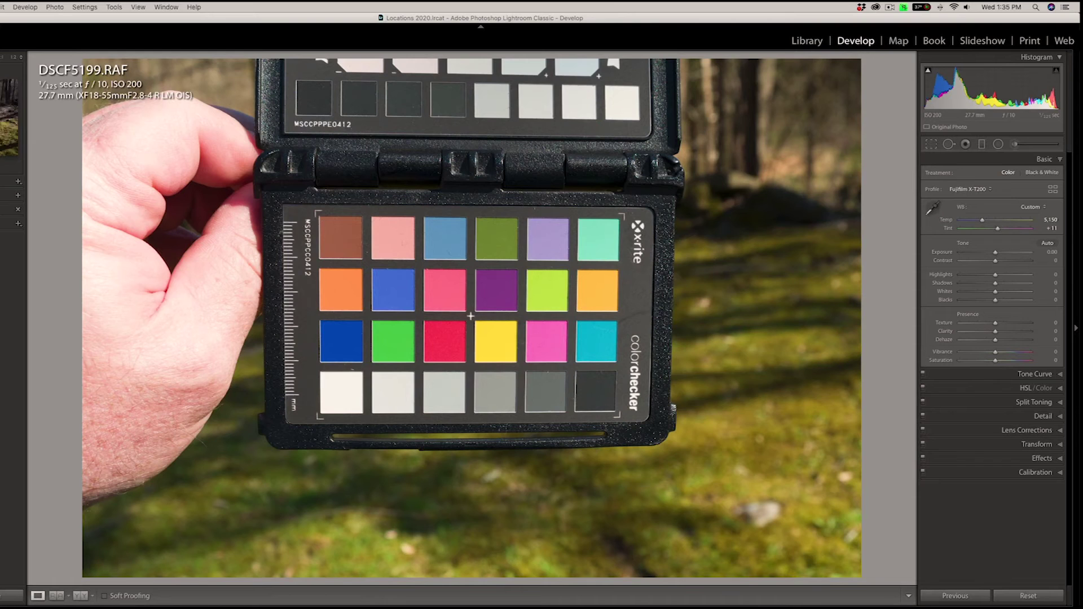
# - Select DSCF3187.RAF, apply the Fujifilm X-A7 profile to it and add that profile to the favorites
pyautogui.press('Right')
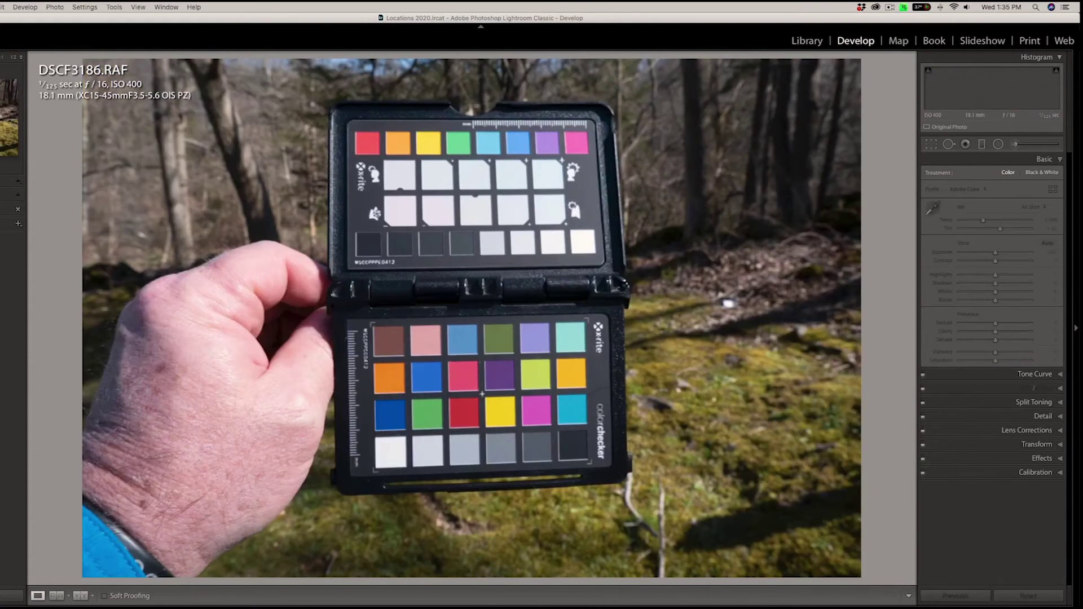
pyautogui.press('Right')
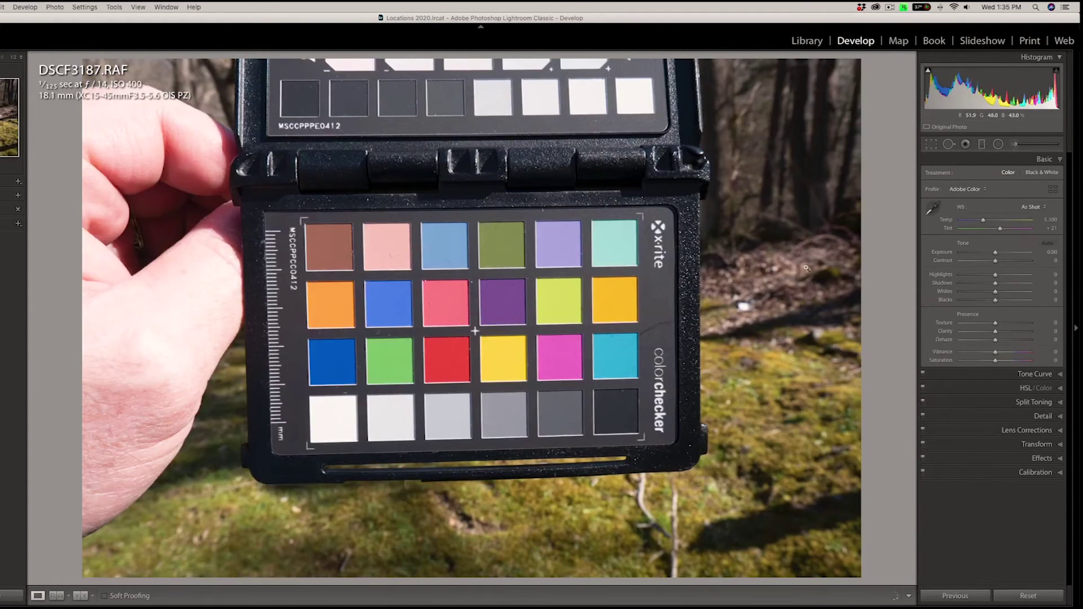
pyautogui.click(973, 190)
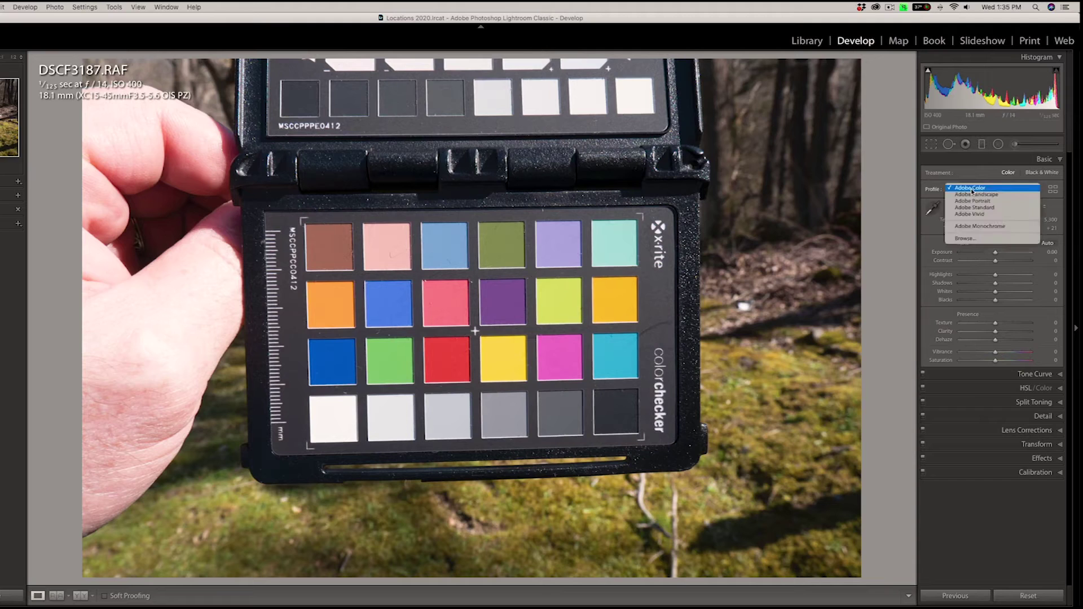
pyautogui.click(981, 242)
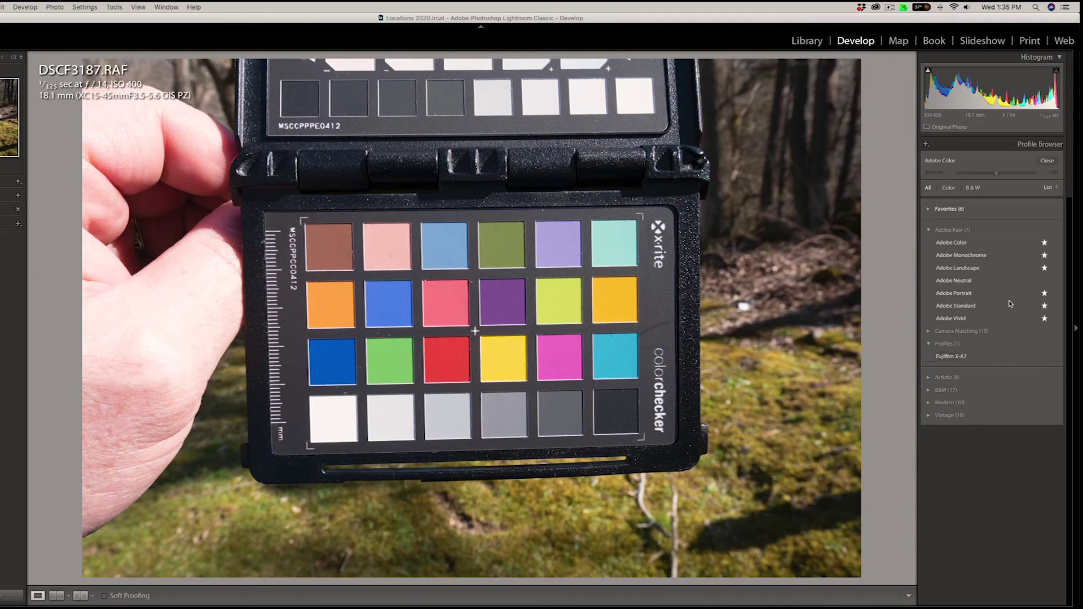
pyautogui.click(964, 357)
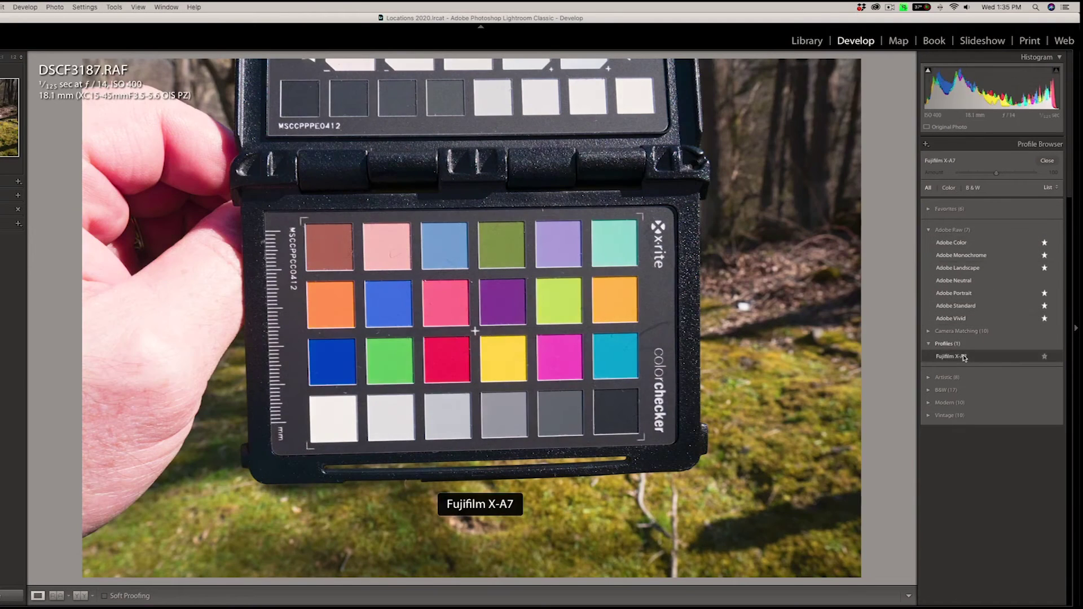
pyautogui.click(1047, 161)
# - Return DSCF3187.RAF to Adobe Color and set its white balance by sampling the ColorChecker's white patch
pyautogui.click(964, 189)
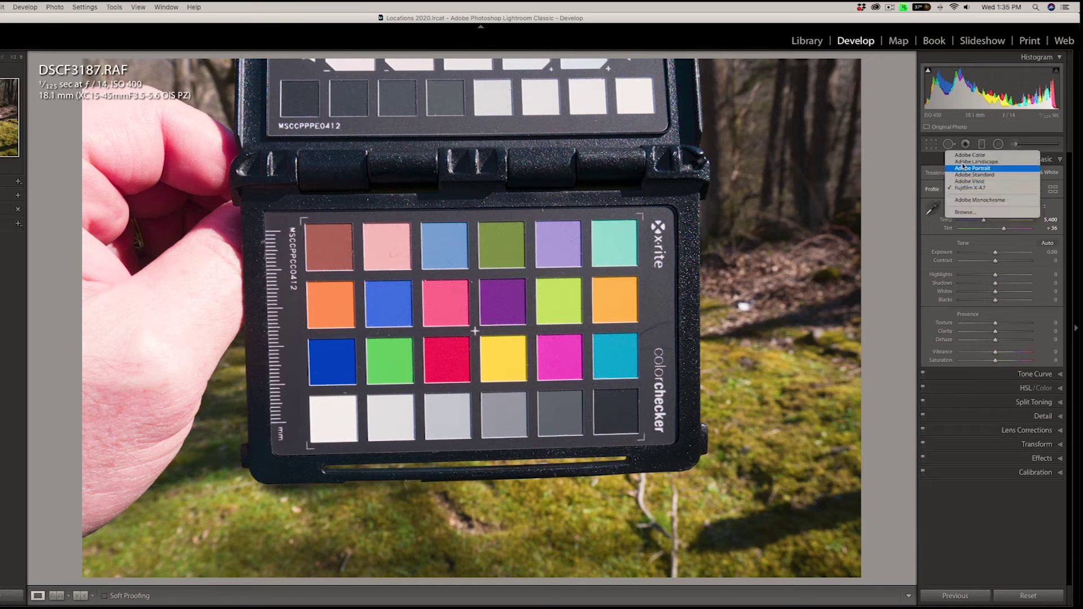
pyautogui.click(965, 157)
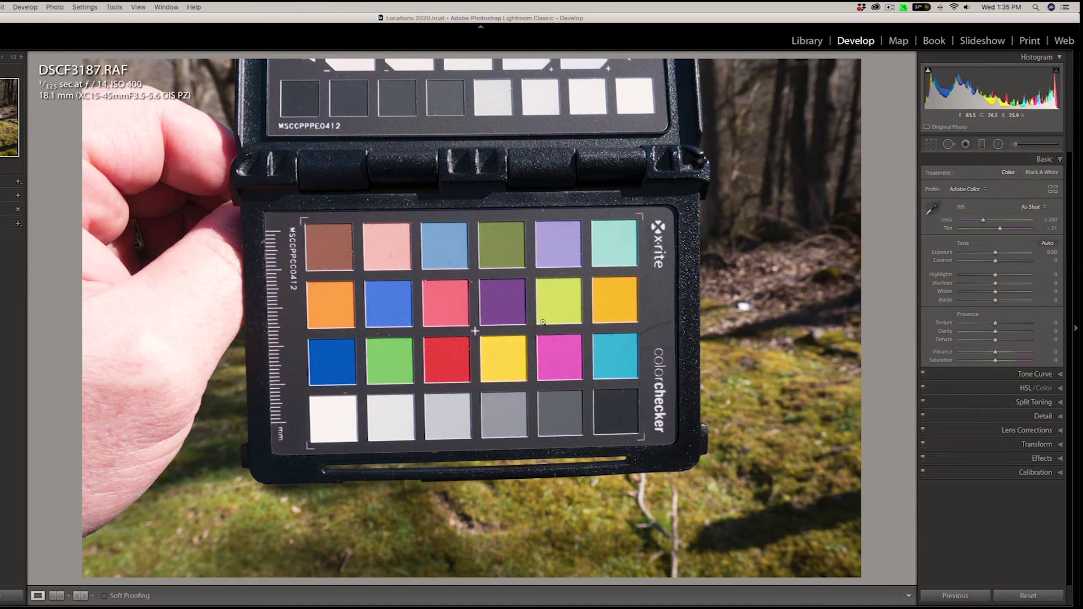
pyautogui.click(933, 209)
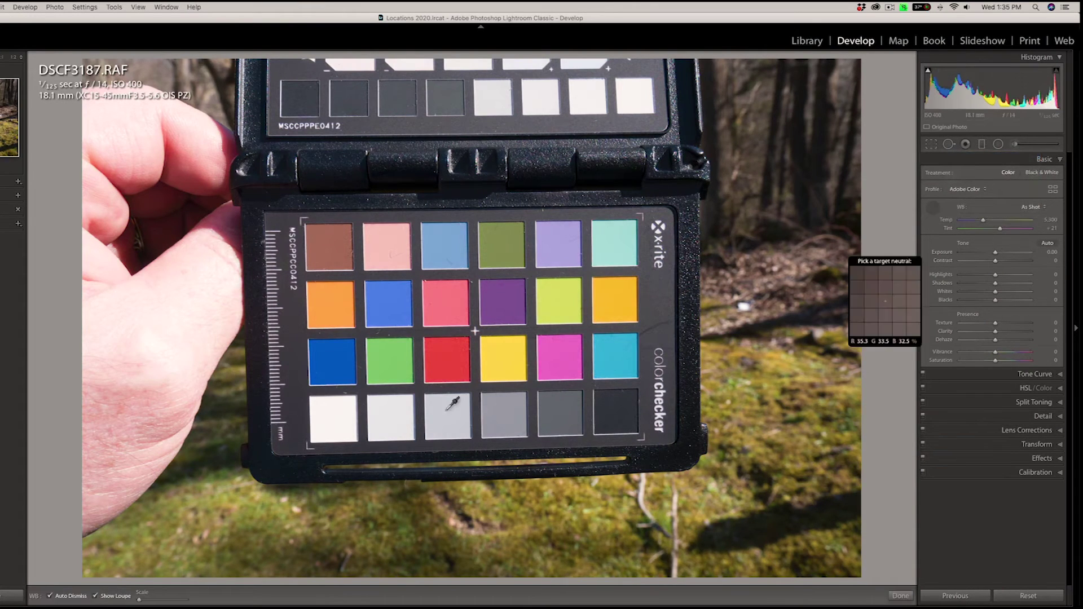
pyautogui.click(345, 421)
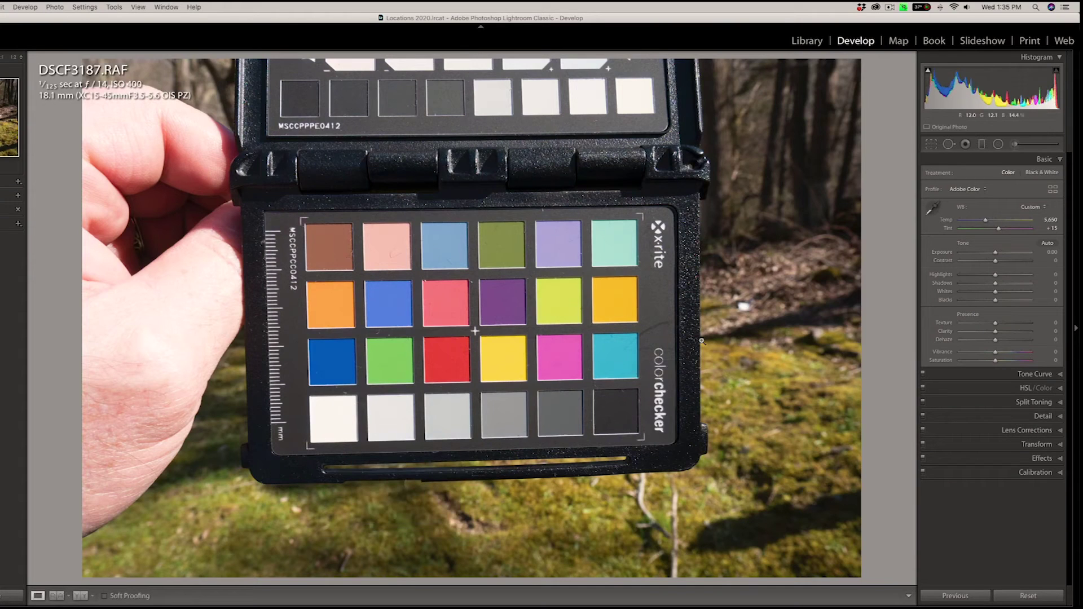
# - Compare Adobe Color with the Fujifilm X-A7 profile on the white-balanced DSCF3187.RAF, ending on Fujifilm X-A7
pyautogui.click(974, 191)
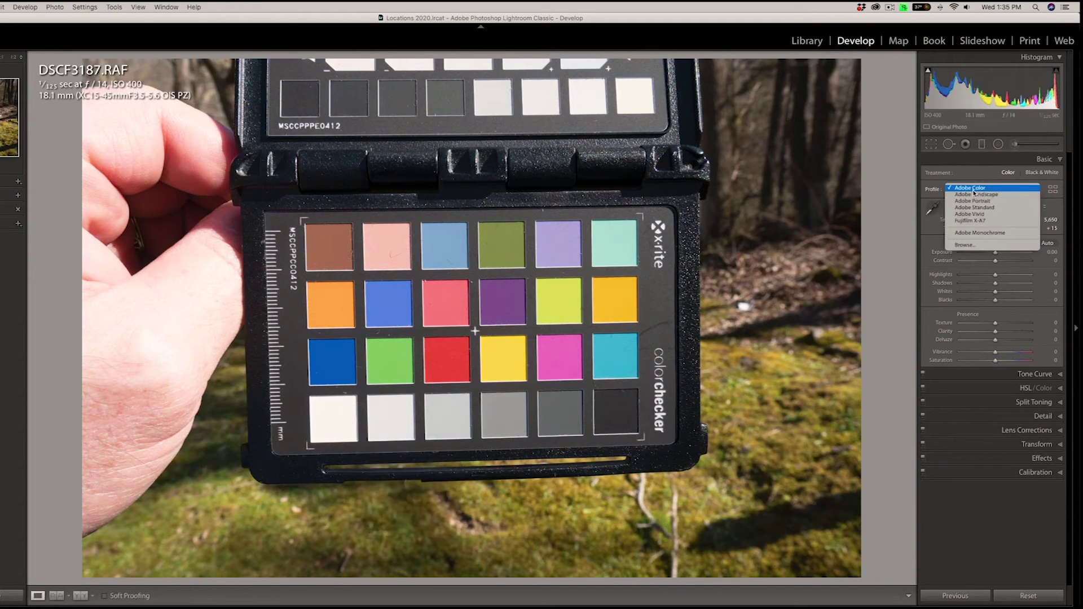
pyautogui.click(977, 221)
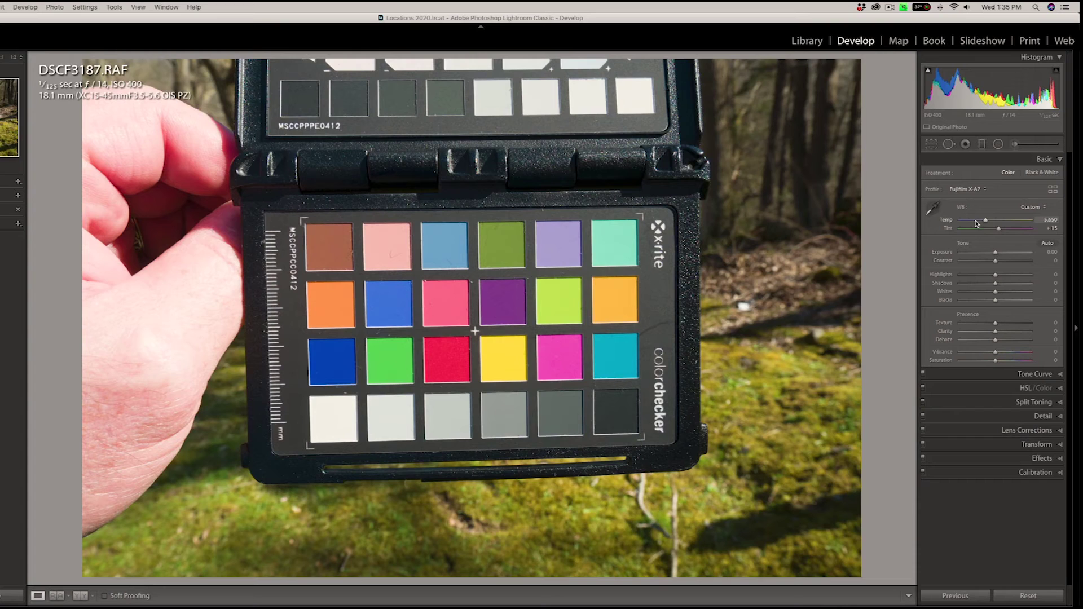
pyautogui.click(972, 189)
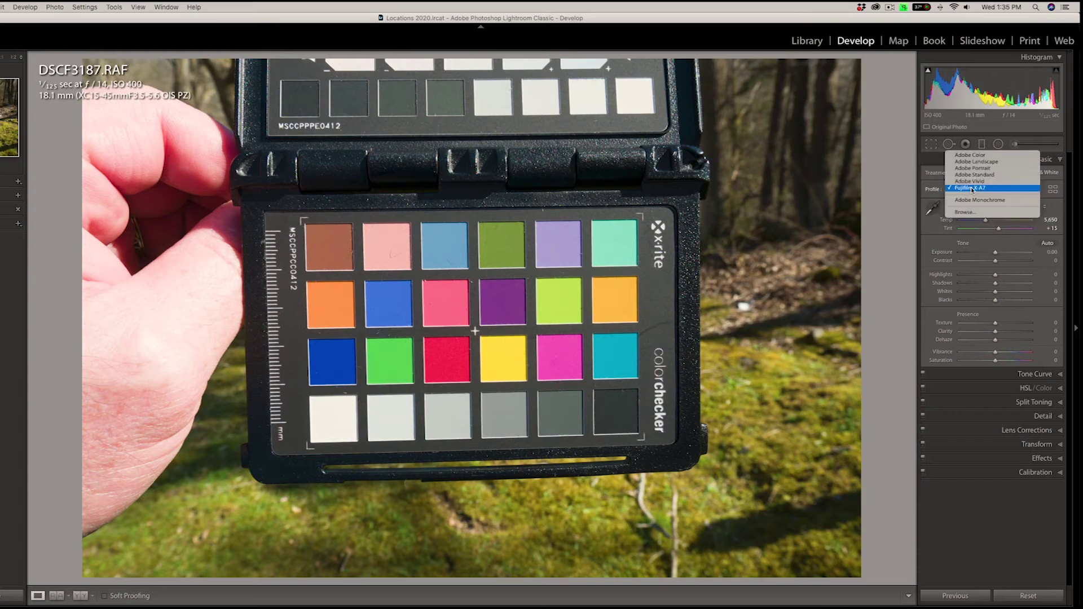
pyautogui.click(970, 158)
pyautogui.click(967, 189)
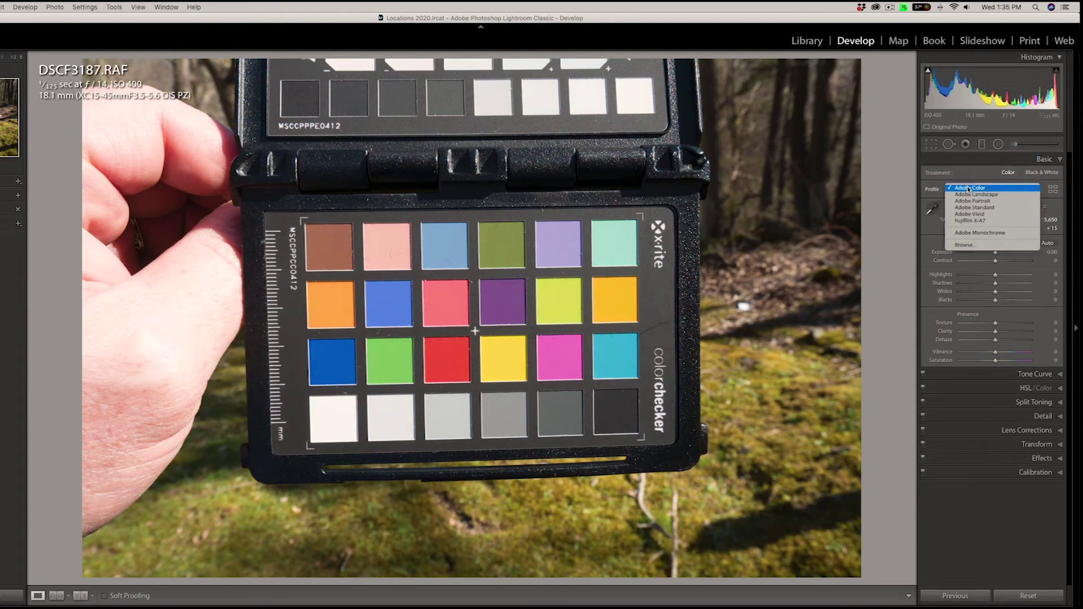
pyautogui.click(974, 222)
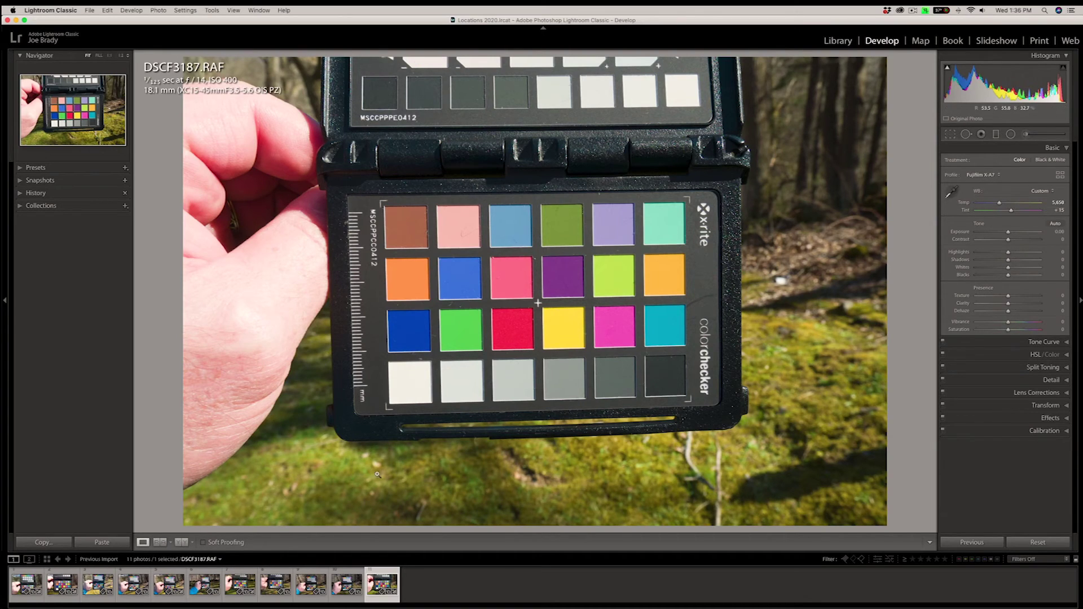
pyautogui.click(986, 175)
pyautogui.click(986, 145)
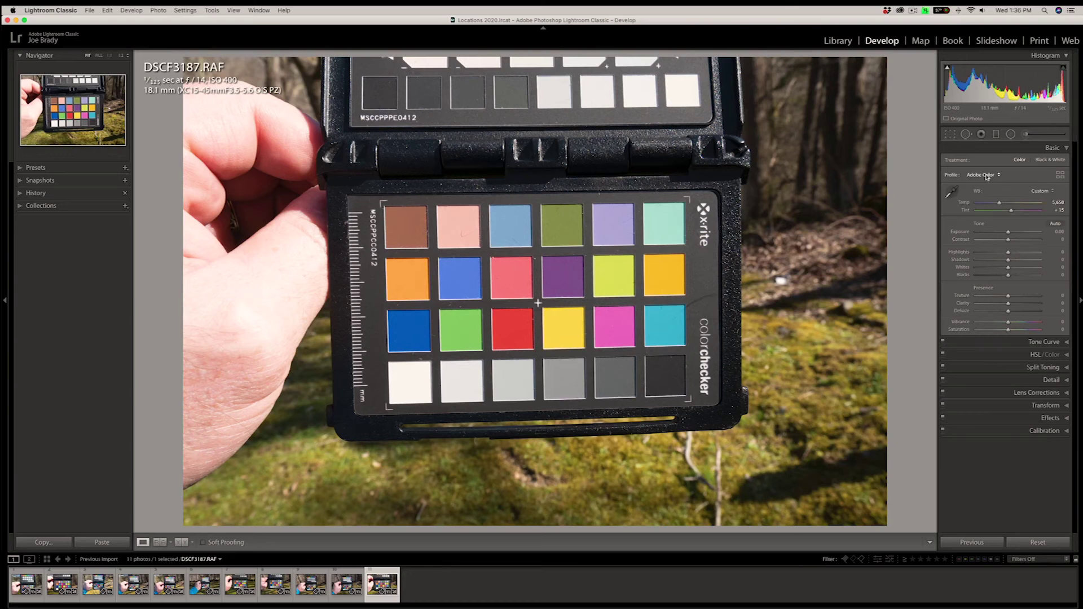
pyautogui.click(986, 177)
pyautogui.click(987, 205)
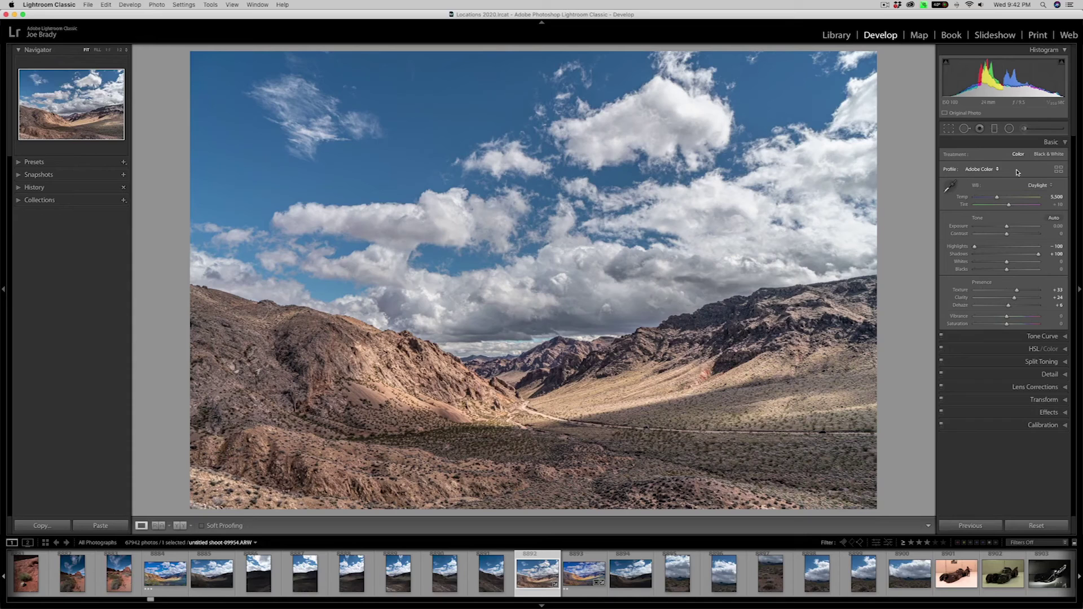
# - Compare Adobe Color with the custom Sony Monument Valley profile on the cloudy desert valley photo, ending on the Monument Valley profile
pyautogui.click(984, 171)
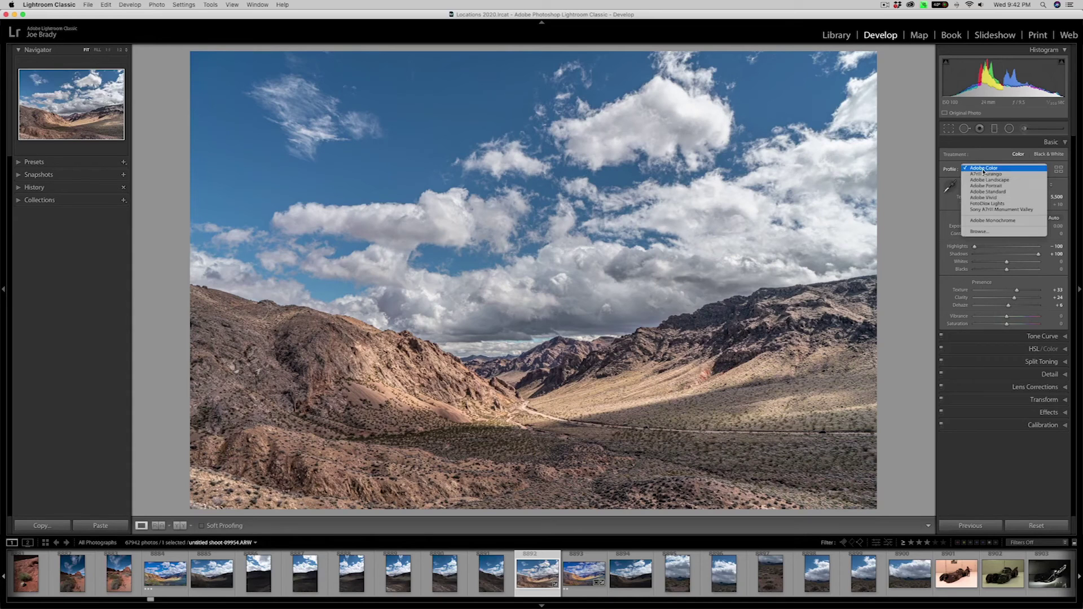
pyautogui.click(988, 210)
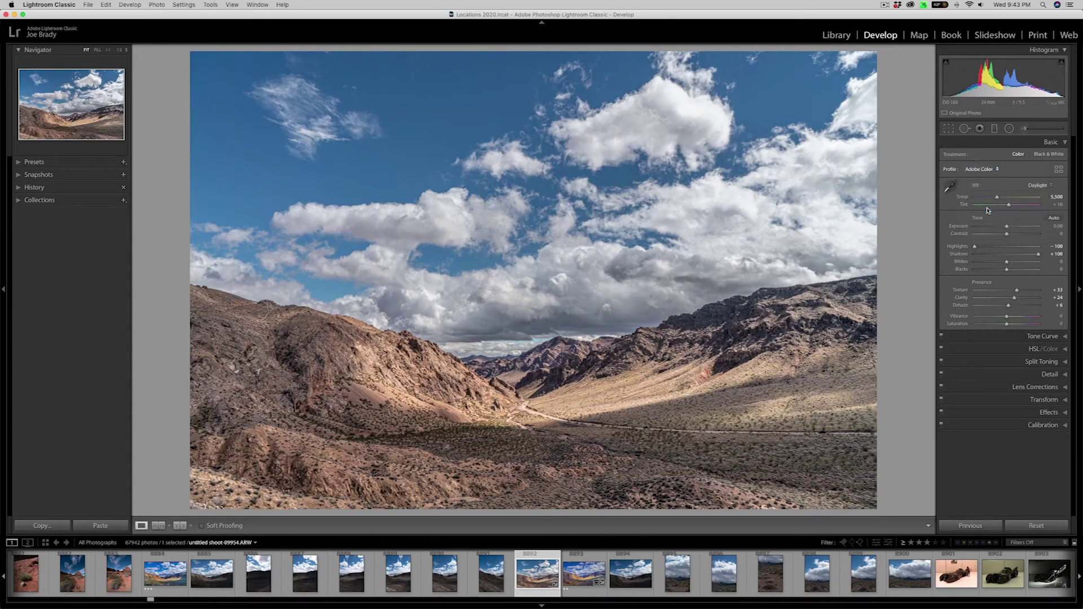
pyautogui.click(987, 172)
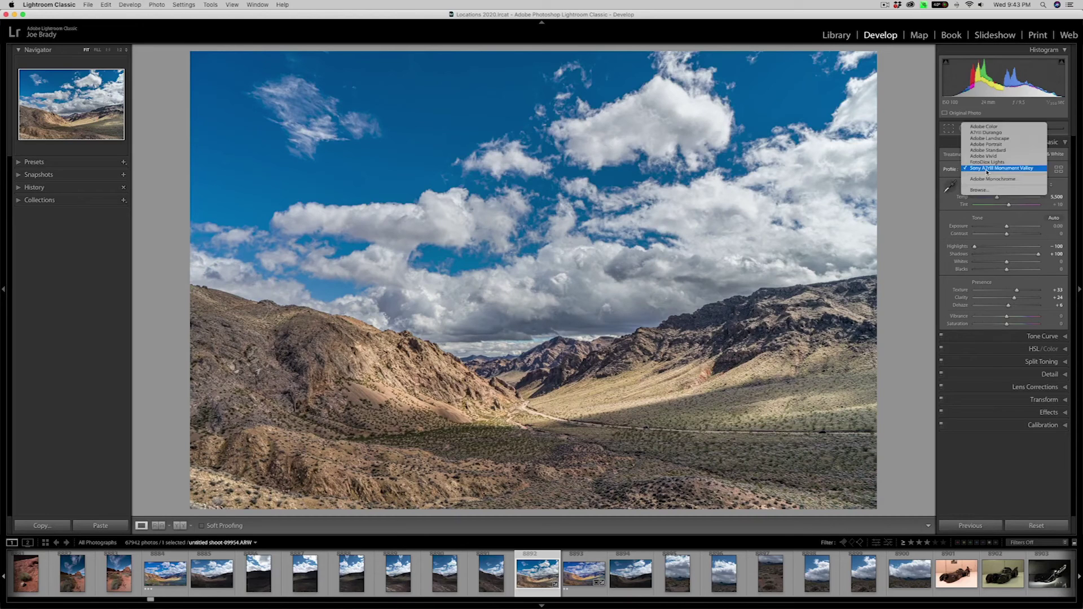
pyautogui.click(986, 131)
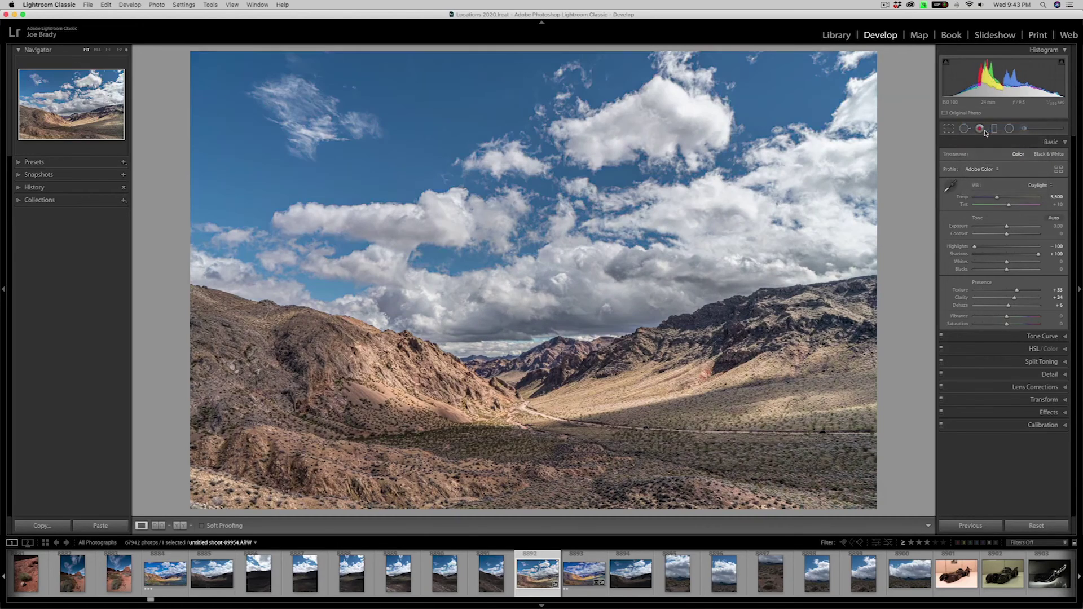
pyautogui.click(983, 165)
pyautogui.click(982, 209)
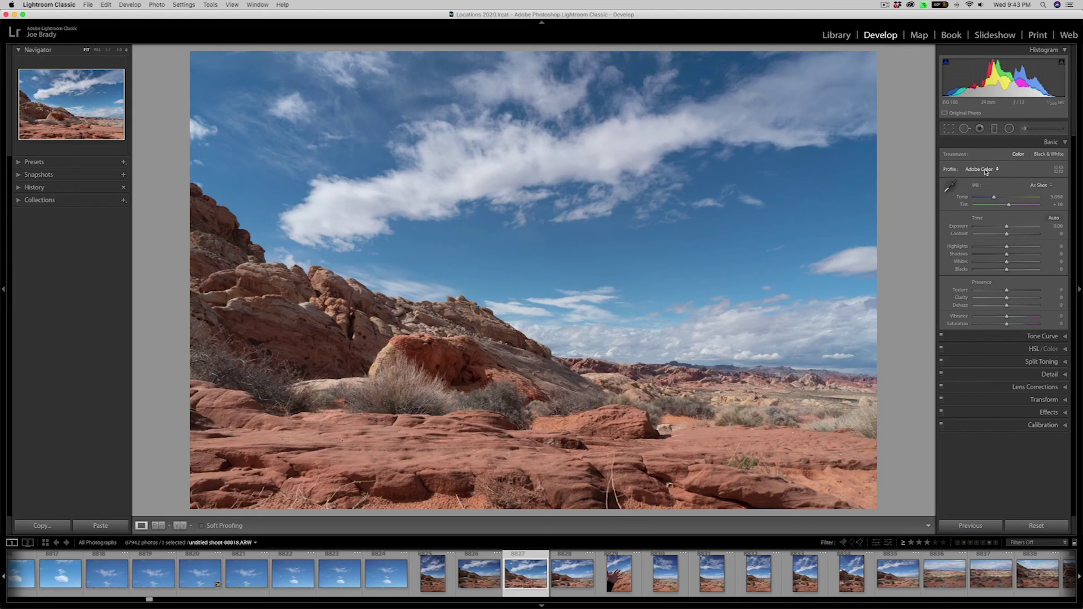
# - Compare Adobe Color with the custom Sony Monument Valley profile on the red rock landscape photo, ending on the Monument Valley profile
pyautogui.click(986, 172)
pyautogui.click(994, 211)
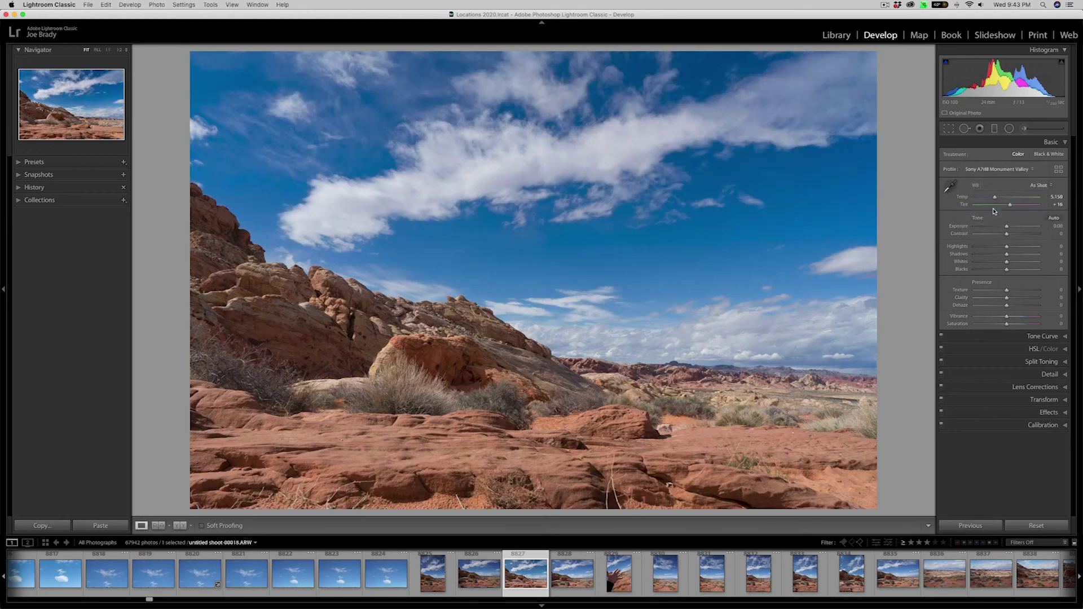
pyautogui.click(980, 172)
pyautogui.click(979, 130)
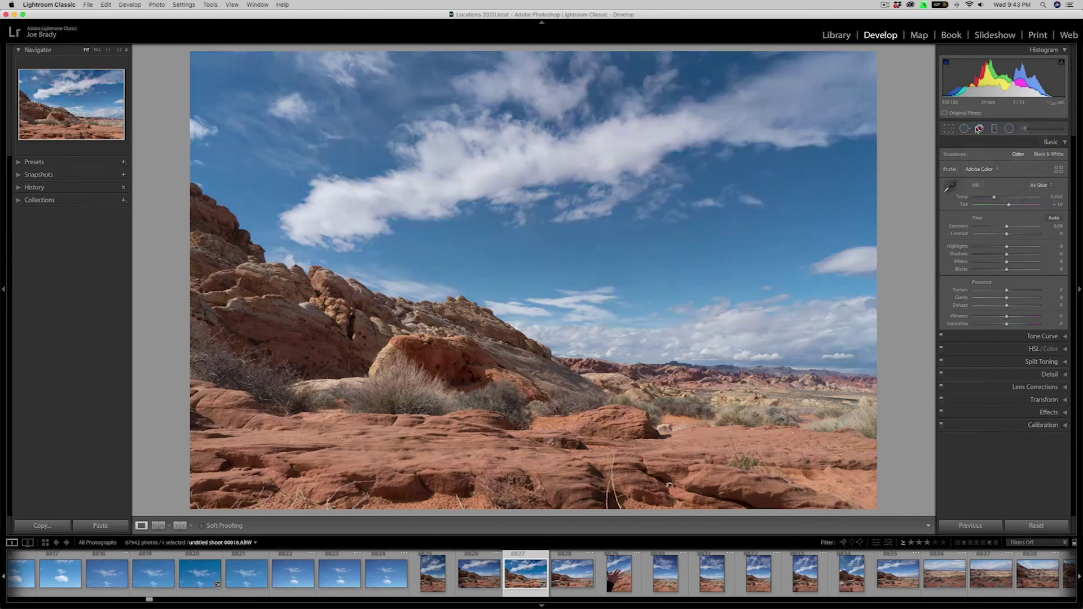
pyautogui.click(982, 172)
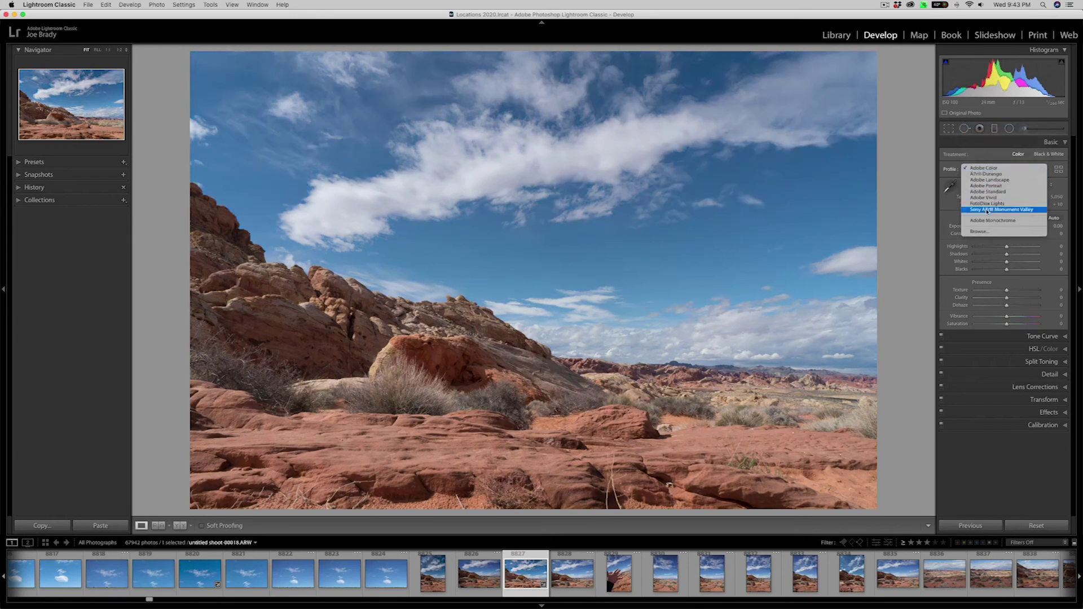
pyautogui.click(986, 209)
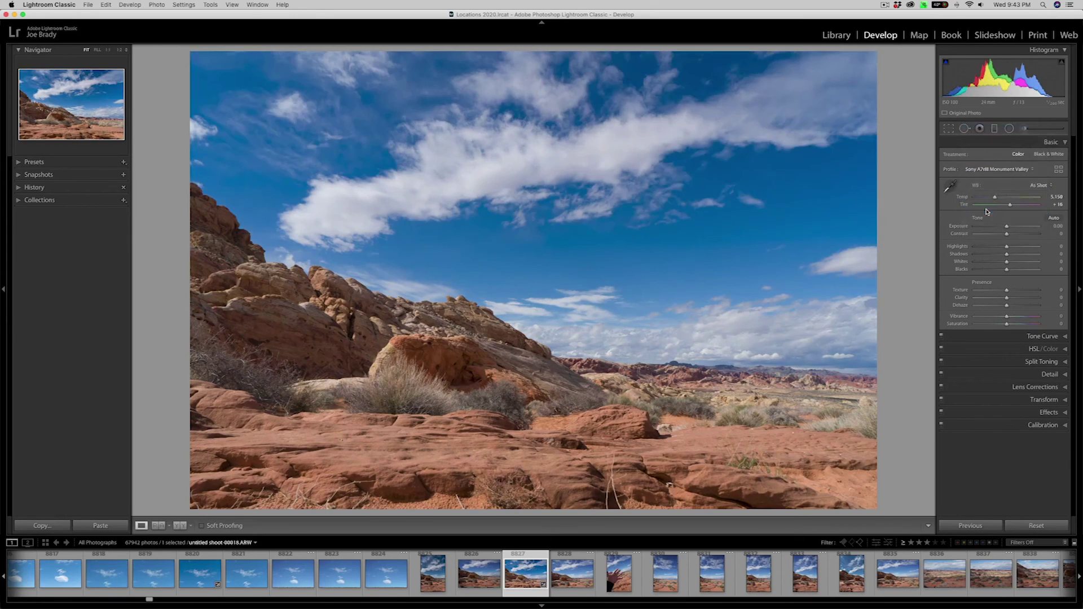